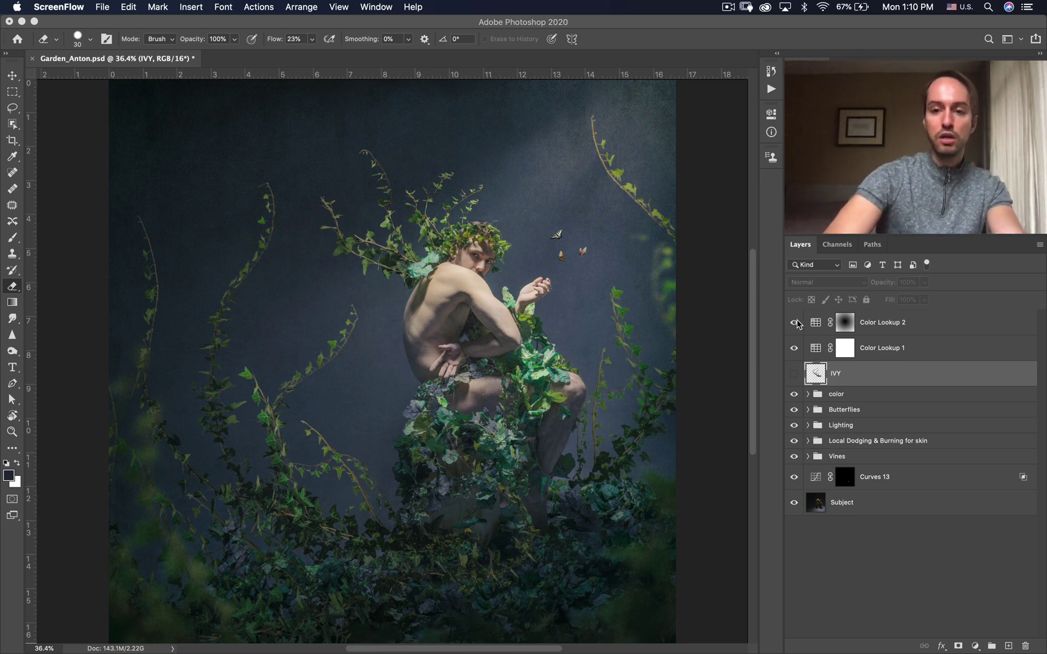
Hide every layer and group except the Subject layer to view the original photo
{"action": "left_click", "coordinate": [795, 326]}
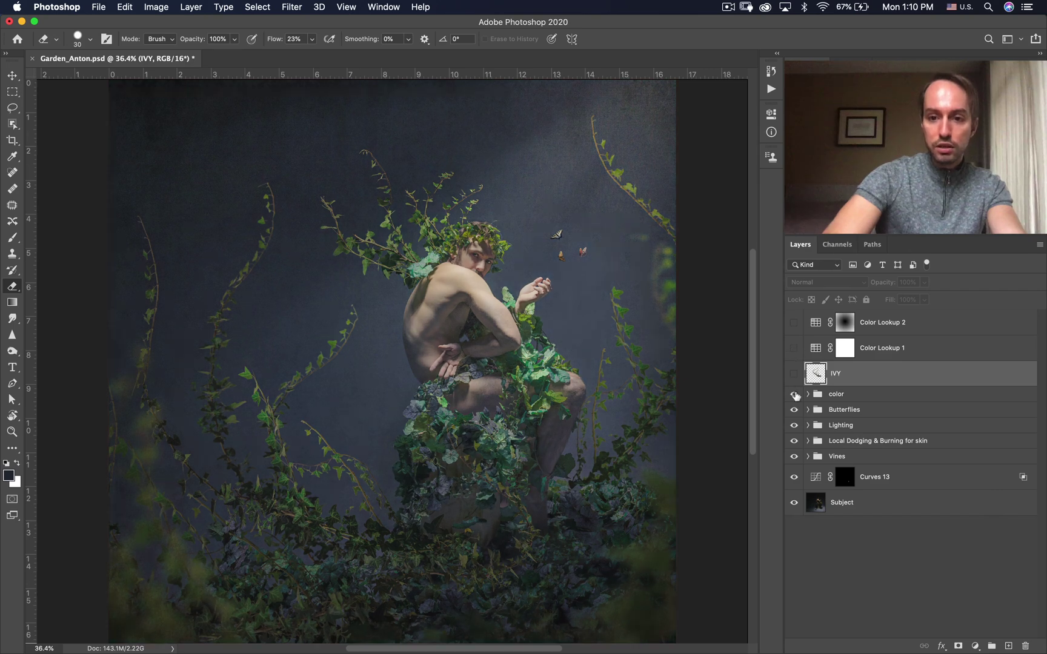
{"action": "left_click_drag", "start_coordinate": [796, 472], "coordinate": [794, 478]}
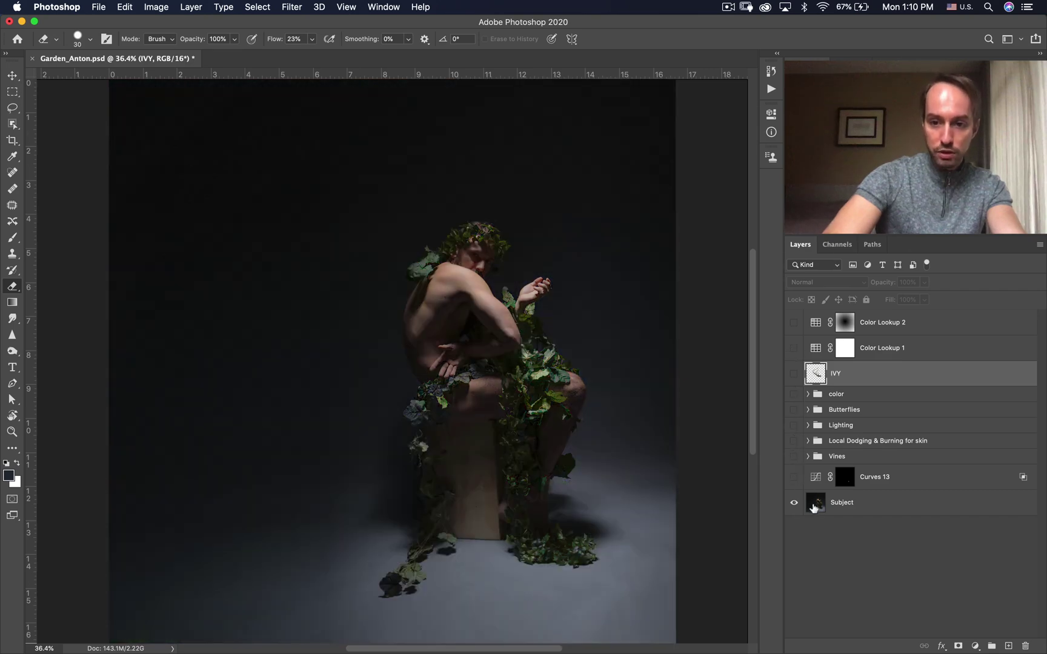
{"action": "left_click", "coordinate": [815, 508]}
Add a Curves adjustment layer above Color Lookup 2 and brighten the midtones by raising input 105 to output 160
{"action": "left_click", "coordinate": [819, 333]}
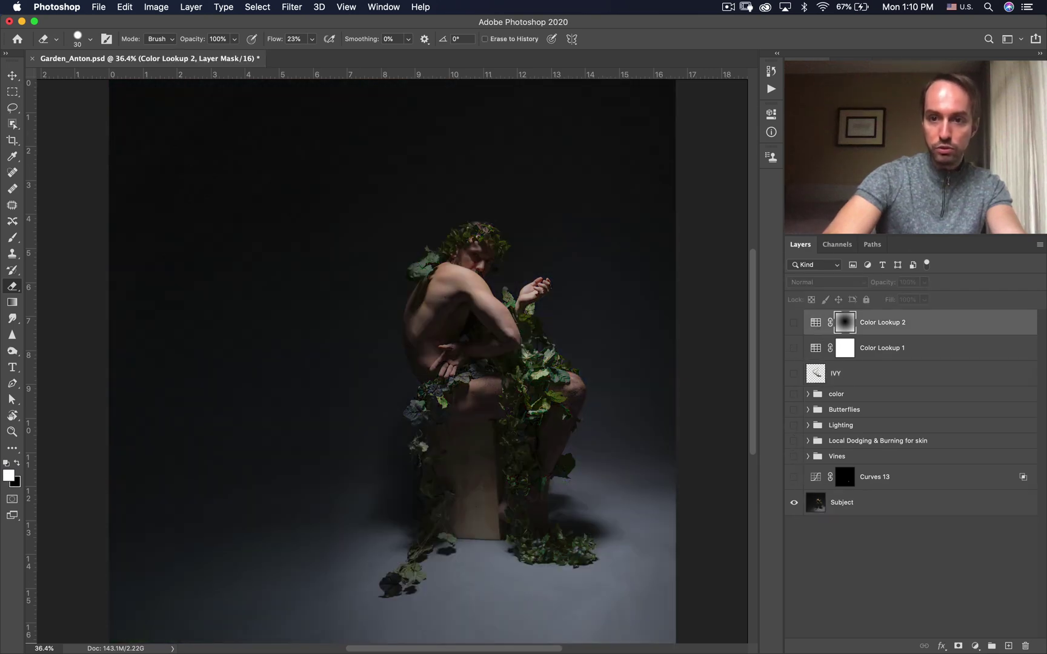
{"action": "key", "text": "F2"}
{"action": "left_click_drag", "start_coordinate": [695, 224], "coordinate": [694, 207]}
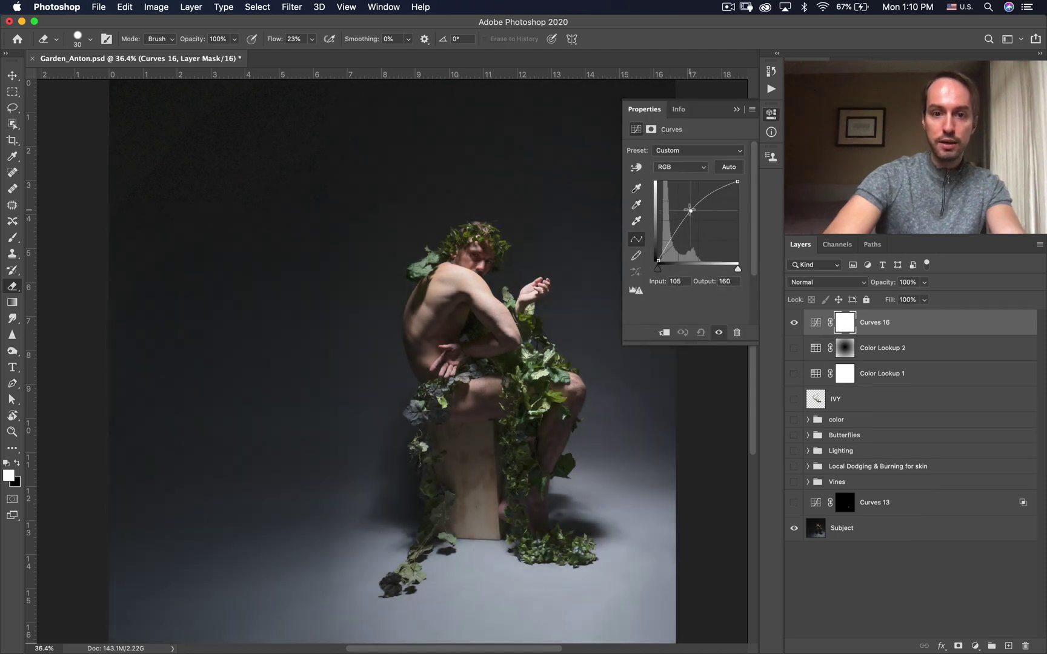
{"action": "left_click", "coordinate": [736, 109]}
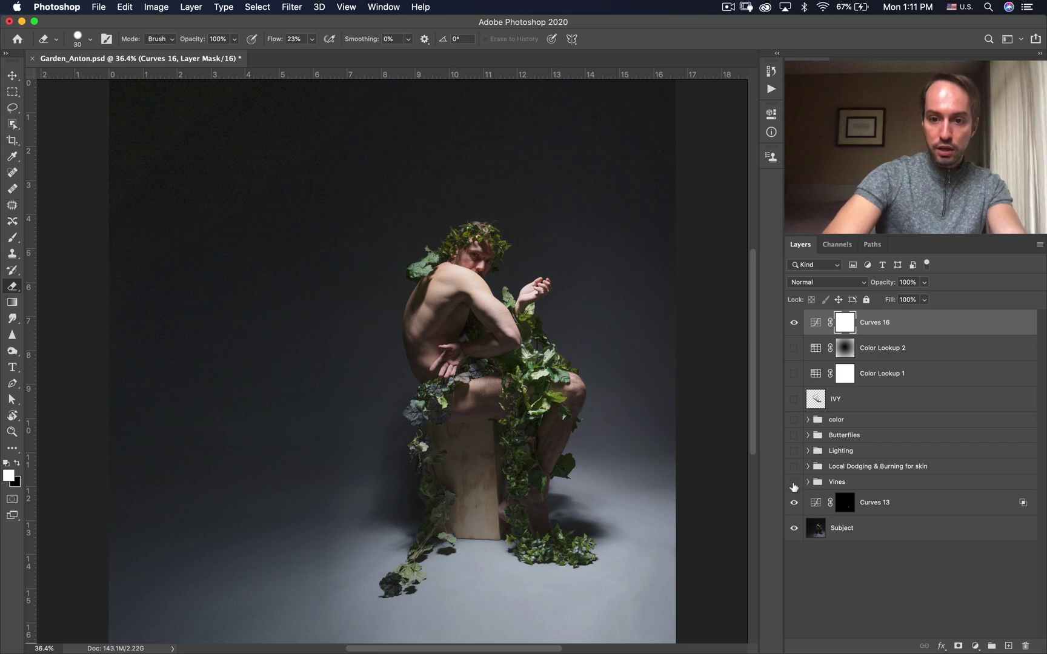
Show Curves 13 and the Vines group, and hide the group's layers progressively from Layer 4 down to Levels 1
{"action": "left_click", "coordinate": [794, 485]}
{"action": "left_click", "coordinate": [808, 482]}
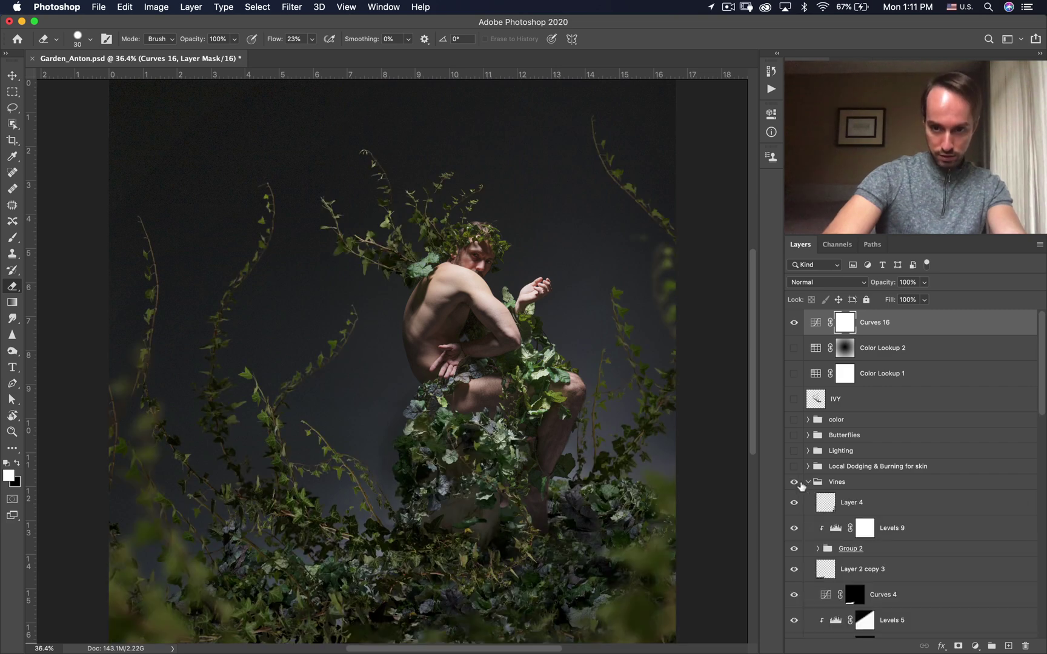
{"action": "scroll", "coordinate": [795, 501], "scroll_direction": "down", "scroll_amount": 8}
{"action": "scroll", "coordinate": [798, 436], "scroll_direction": "up", "scroll_amount": 4}
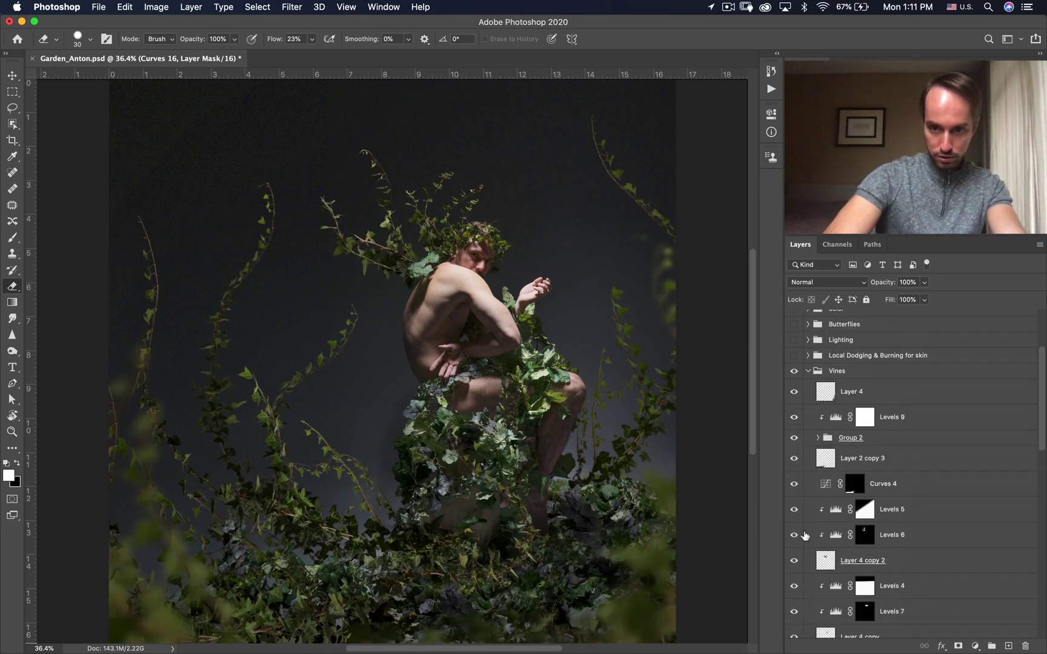
{"action": "left_click_drag", "start_coordinate": [794, 509], "coordinate": [793, 586]}
{"action": "scroll", "coordinate": [794, 485], "scroll_direction": "down", "scroll_amount": 5}
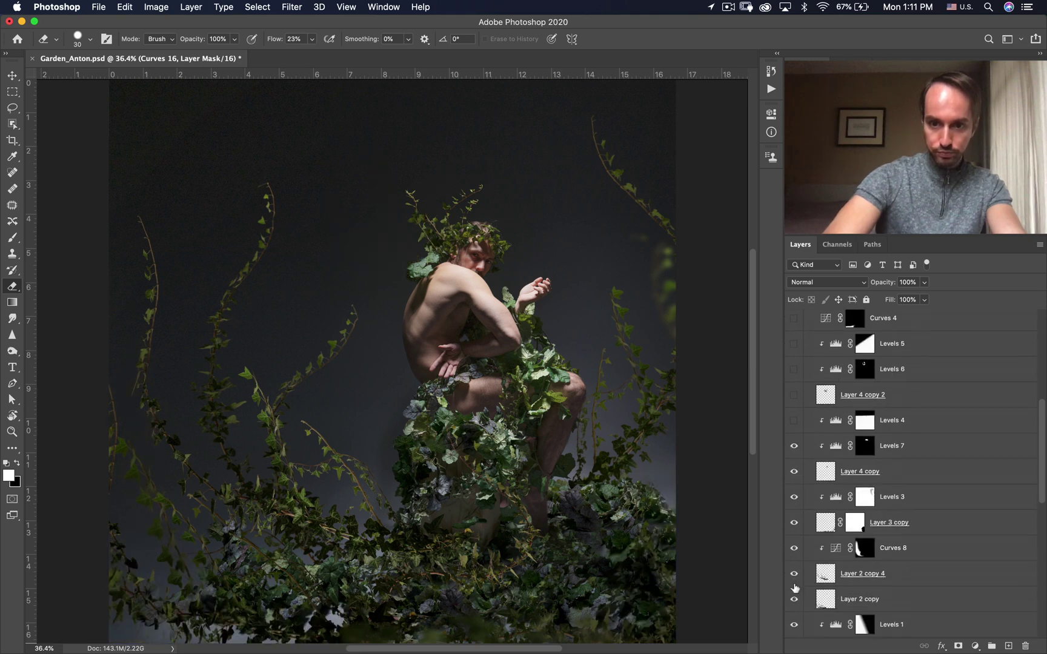
{"action": "left_click_drag", "start_coordinate": [794, 420], "coordinate": [796, 599]}
{"action": "scroll", "coordinate": [796, 600], "scroll_direction": "down", "scroll_amount": 5}
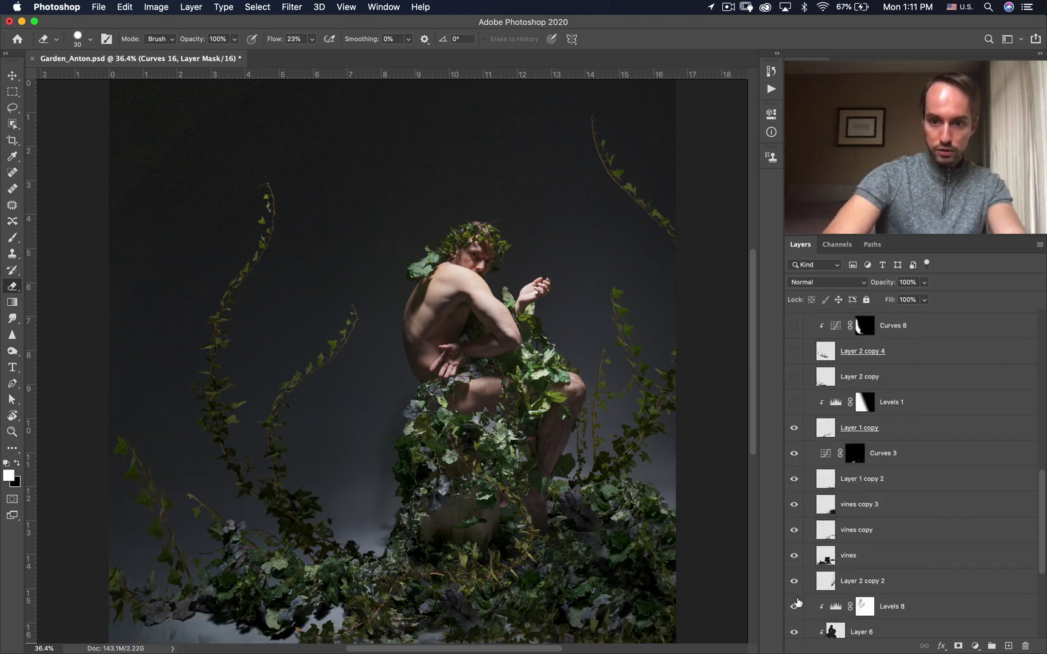
Show the hidden Vines layers again progressively from Levels 1 up to Layer 4, and collapse the group
{"action": "left_click_drag", "start_coordinate": [794, 399], "coordinate": [794, 374]}
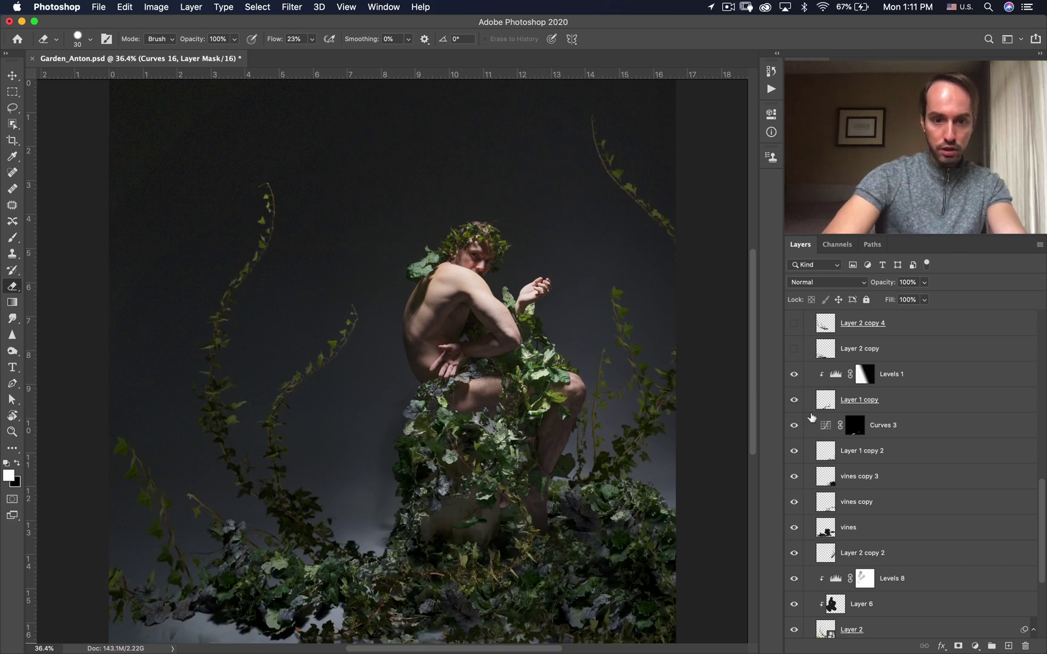
{"action": "scroll", "coordinate": [812, 418], "scroll_direction": "up", "scroll_amount": 5}
{"action": "left_click_drag", "start_coordinate": [797, 474], "coordinate": [795, 318]}
{"action": "scroll", "coordinate": [827, 426], "scroll_direction": "up", "scroll_amount": 5}
{"action": "scroll", "coordinate": [827, 426], "scroll_direction": "up", "scroll_amount": 1}
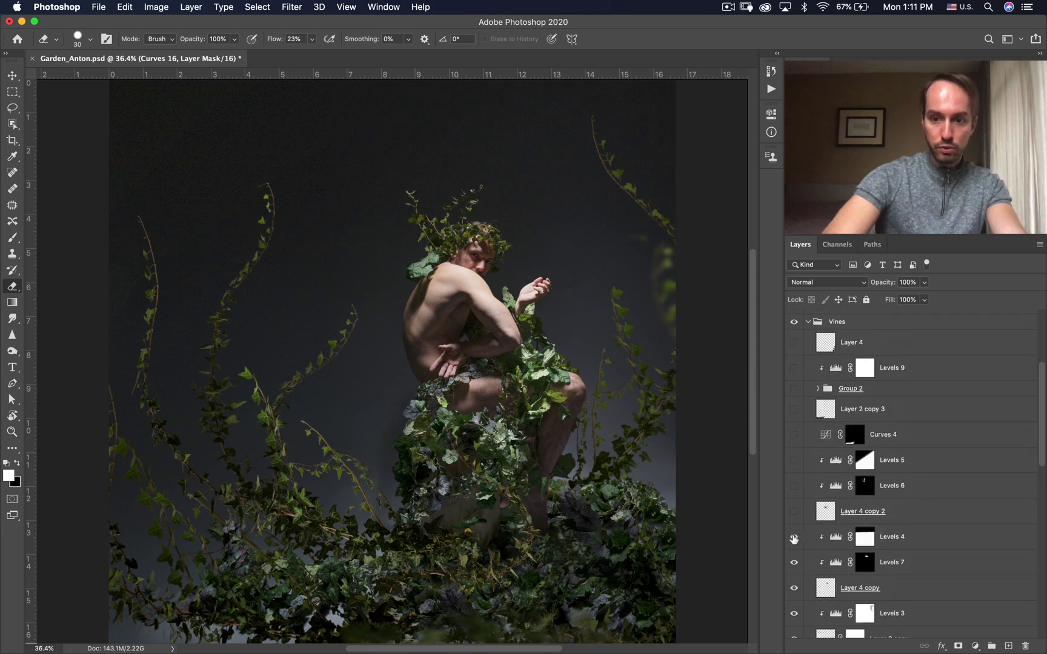
{"action": "left_click_drag", "start_coordinate": [793, 539], "coordinate": [794, 343]}
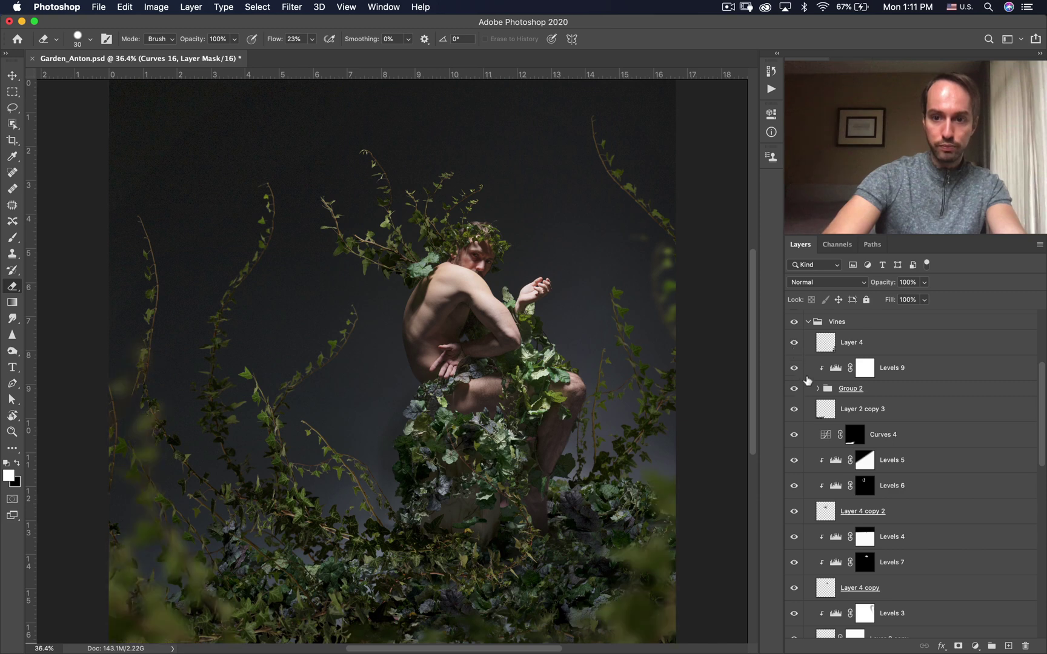
{"action": "scroll", "coordinate": [798, 427], "scroll_direction": "up", "scroll_amount": 5}
{"action": "left_click", "coordinate": [807, 482]}
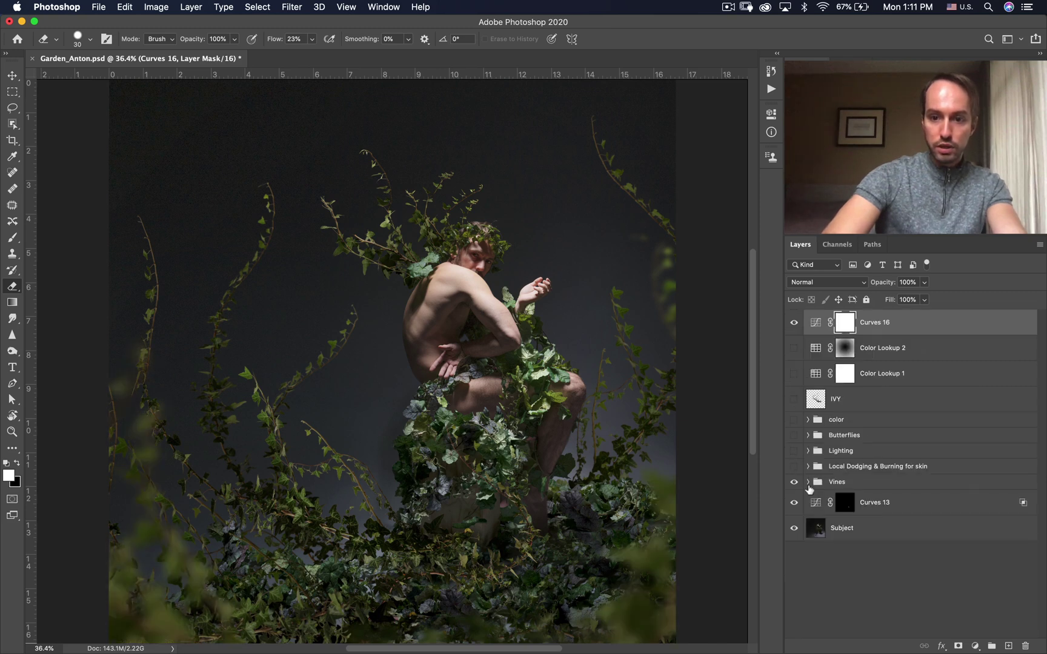
Show the remaining groups, the IVY layer and both Color Lookup layers, and hide Curves 16
{"action": "left_click", "coordinate": [793, 468]}
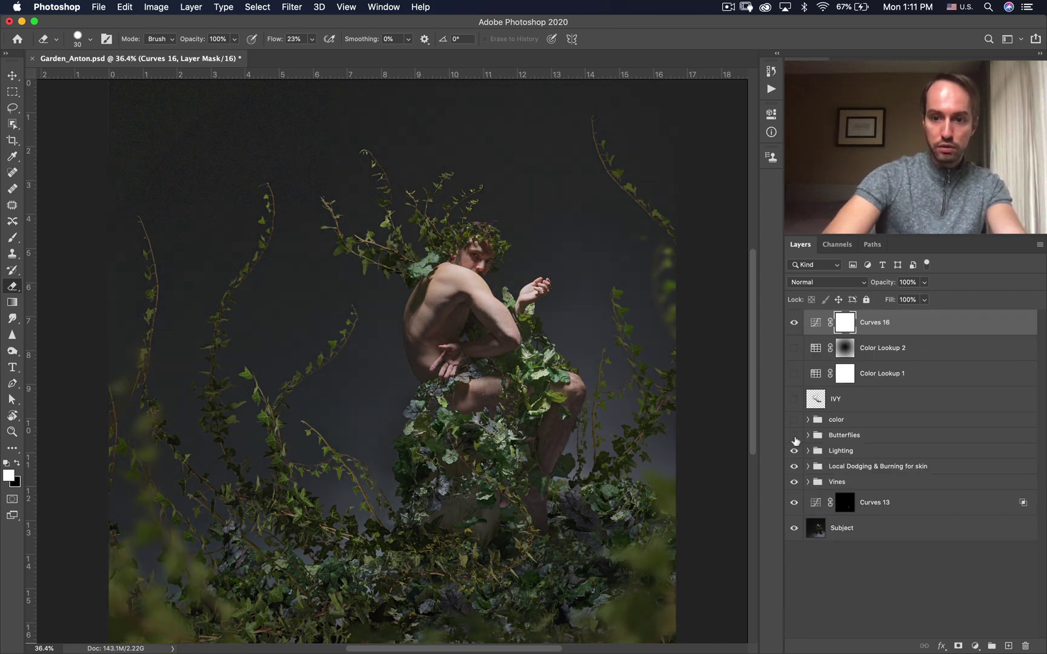
{"action": "left_click", "coordinate": [794, 419]}
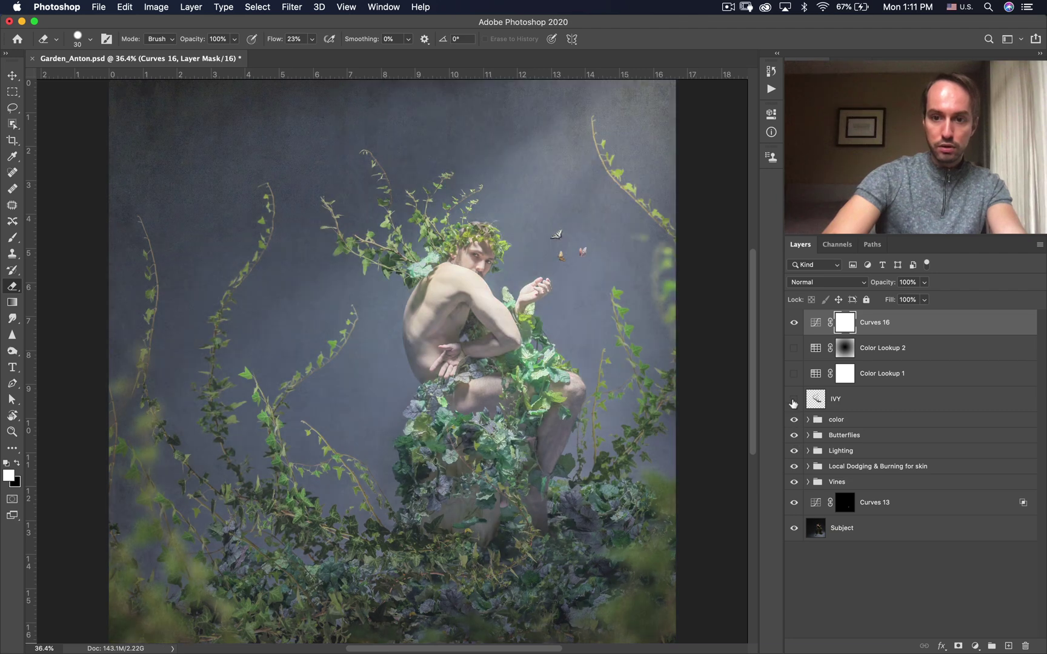
{"action": "left_click", "coordinate": [793, 400]}
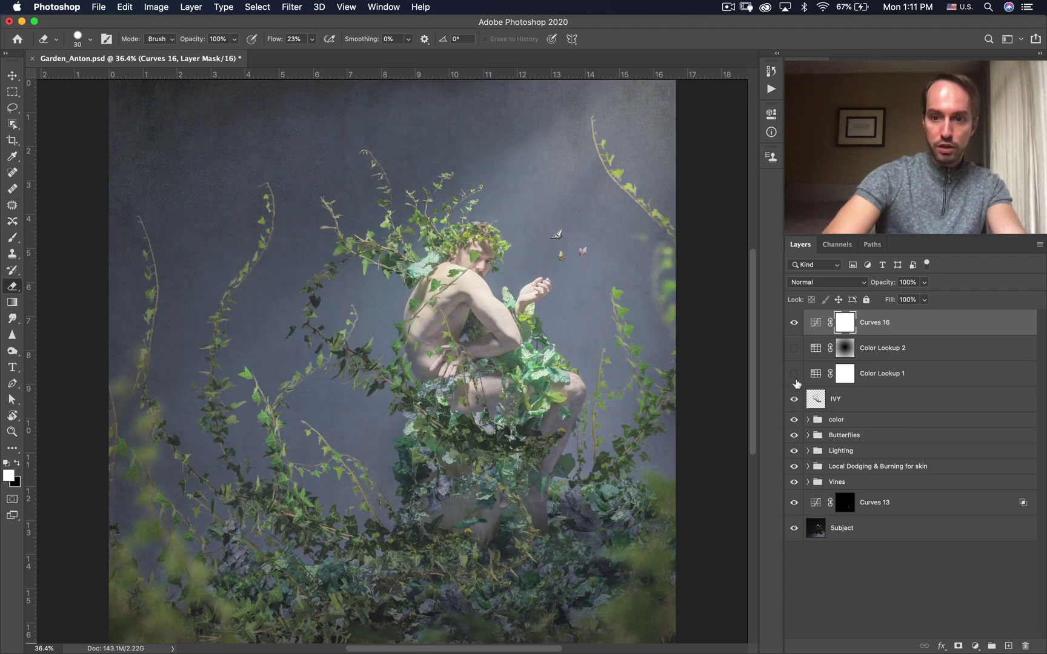
{"action": "left_click", "coordinate": [794, 326]}
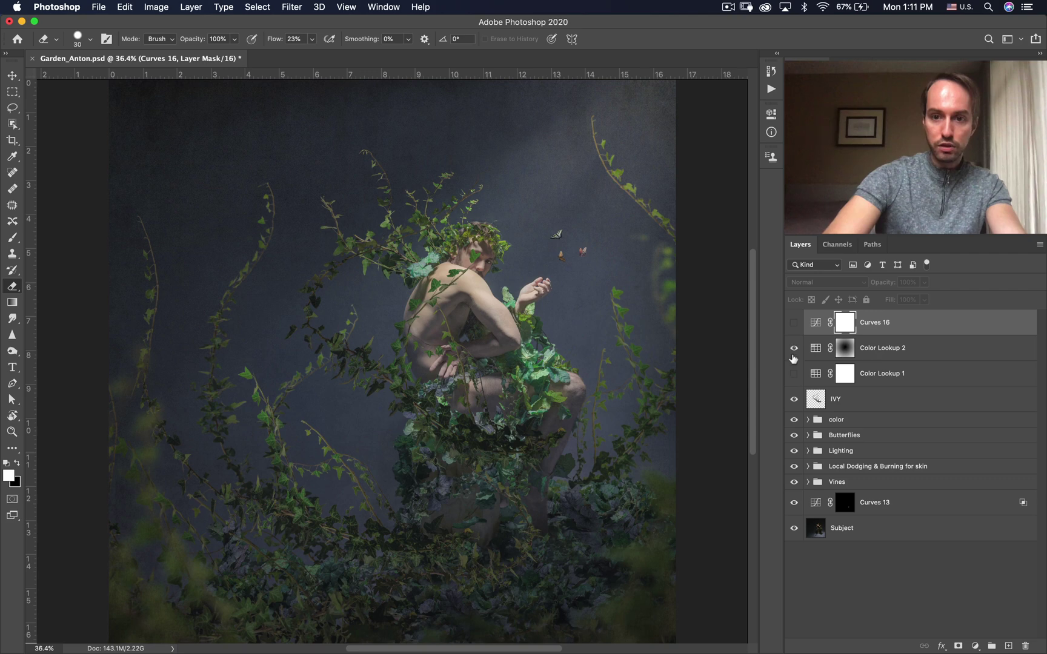
{"action": "left_click", "coordinate": [793, 374]}
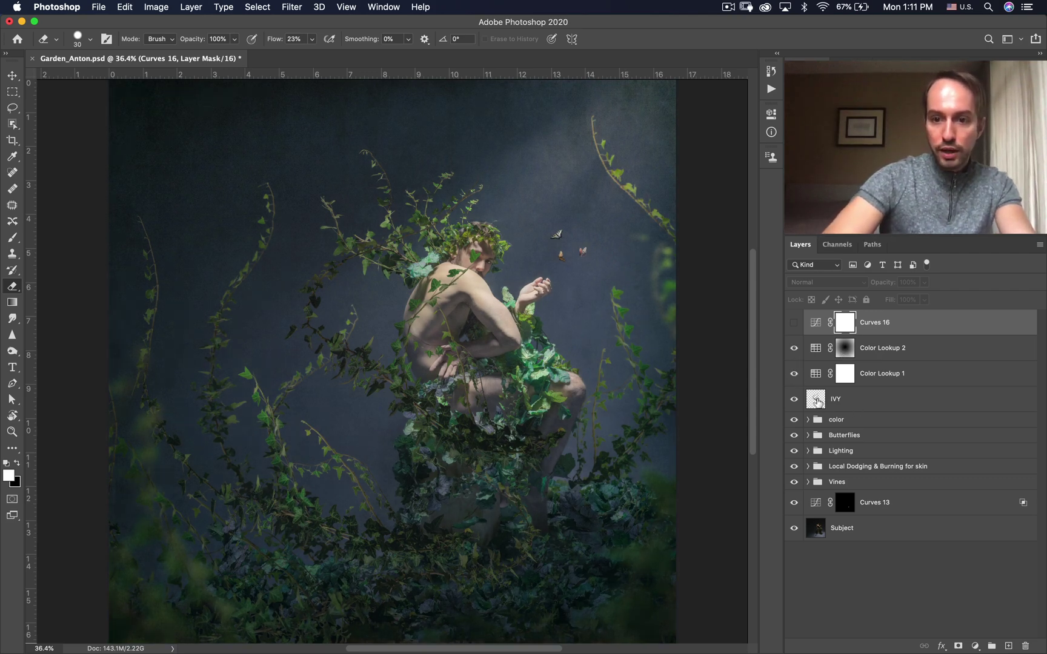
Move the IVY layer's vine up and to the left, behind the seated man's back
{"action": "left_click", "coordinate": [817, 401]}
{"action": "key", "text": "v"}
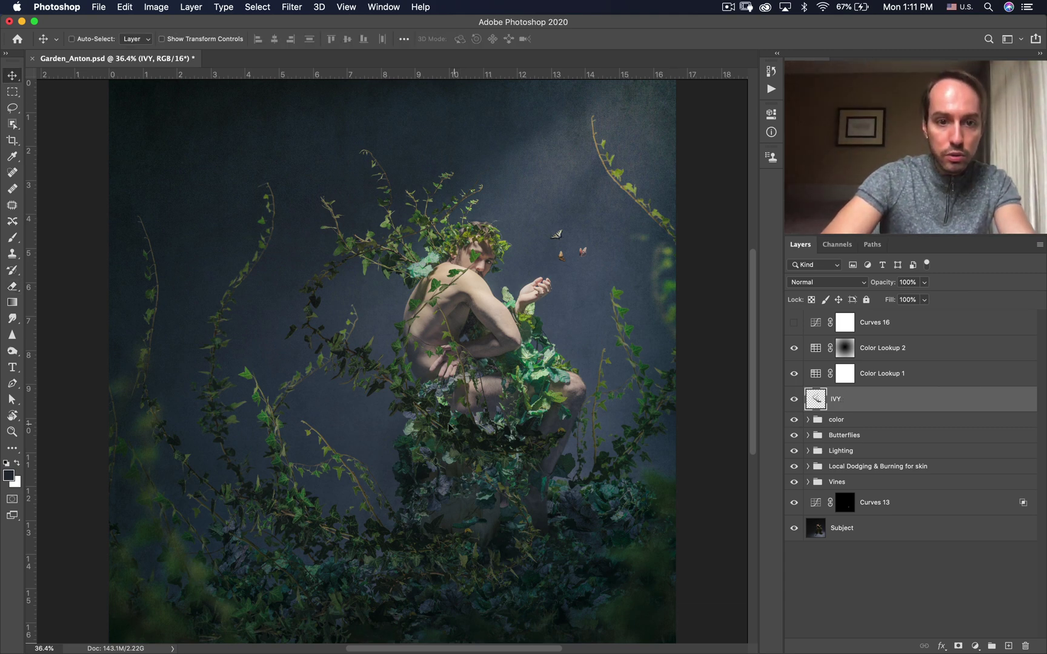
{"action": "left_click_drag", "start_coordinate": [448, 428], "coordinate": [349, 394]}
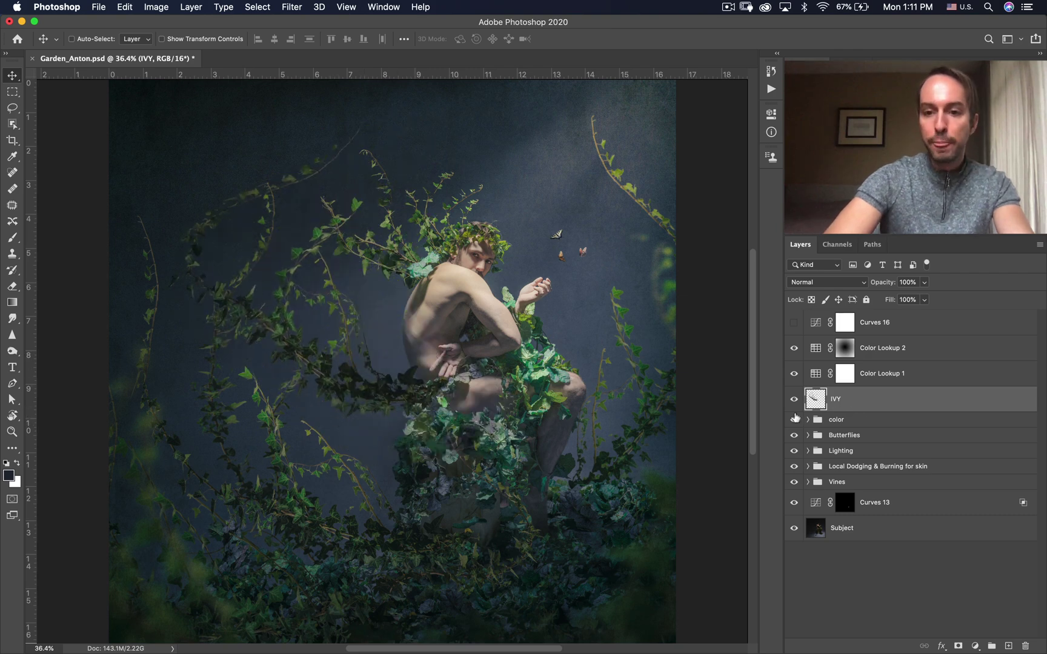
Hide every layer except IVY and move the vine down toward the middle of the canvas
{"action": "left_click", "coordinate": [794, 528]}
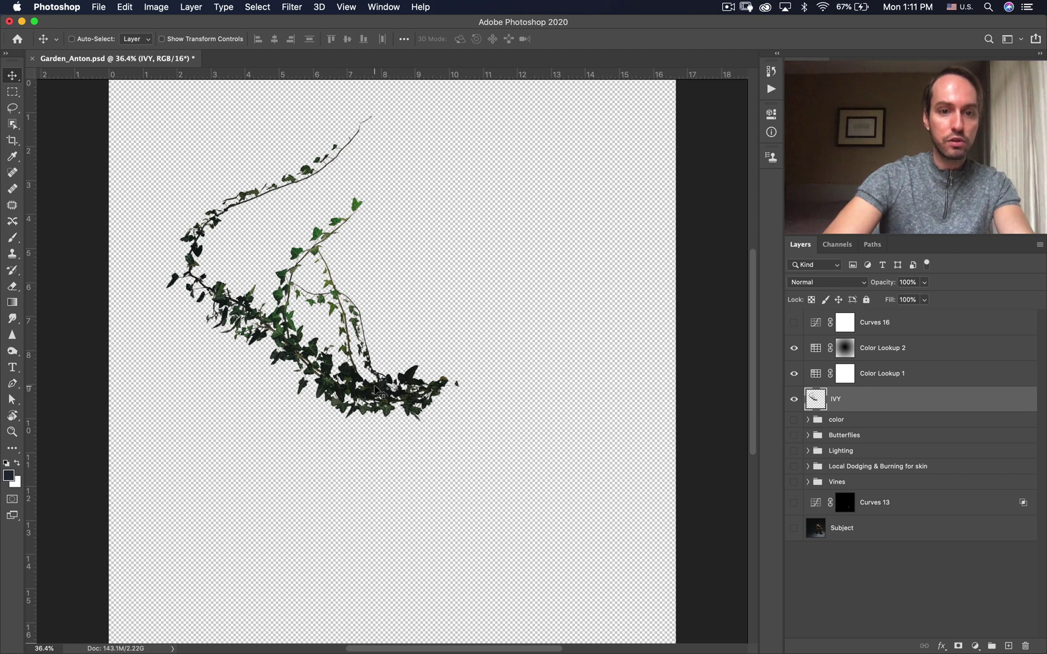
{"action": "left_click_drag", "start_coordinate": [376, 390], "coordinate": [416, 446]}
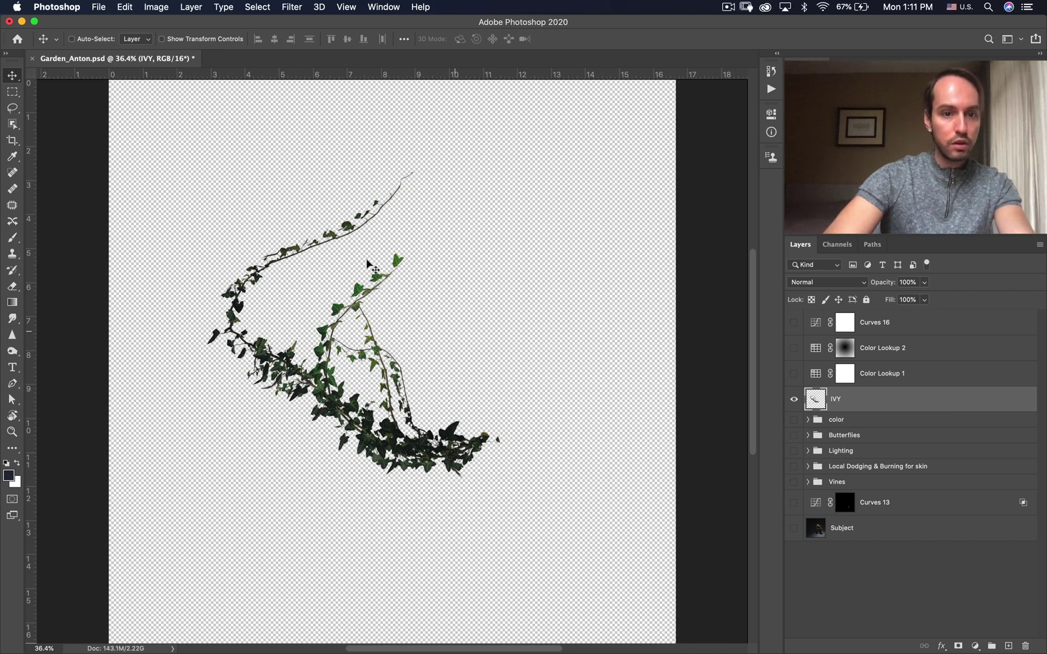
Start Puppet Warp on the IVY layer and pin the vine's lower-right end, its middle and its upper-left bend
{"action": "left_click", "coordinate": [123, 8]}
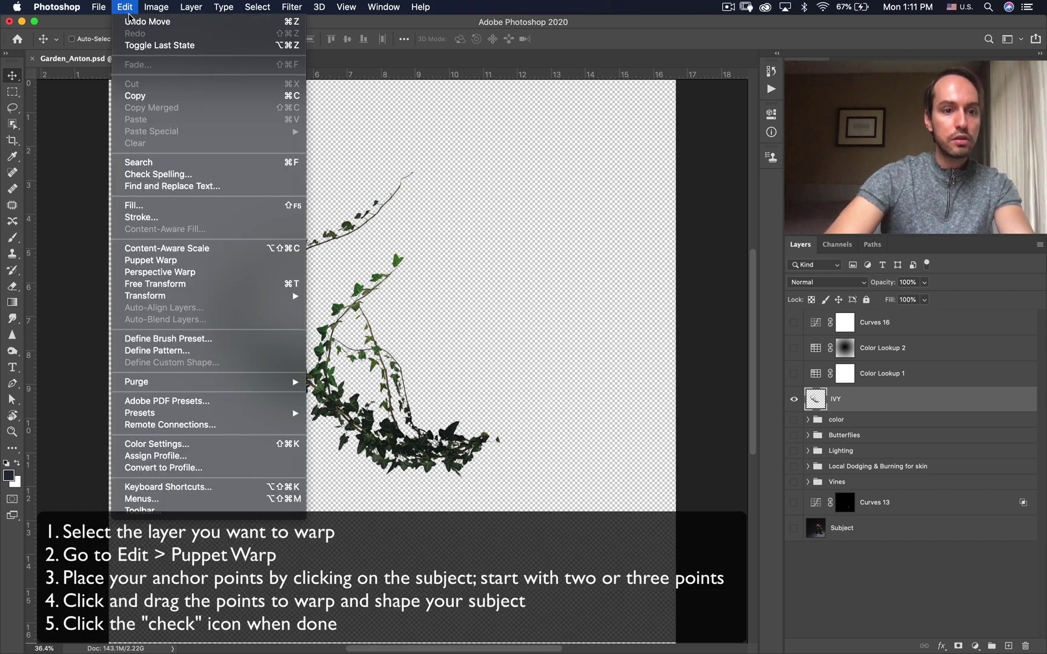
{"action": "left_click", "coordinate": [163, 258]}
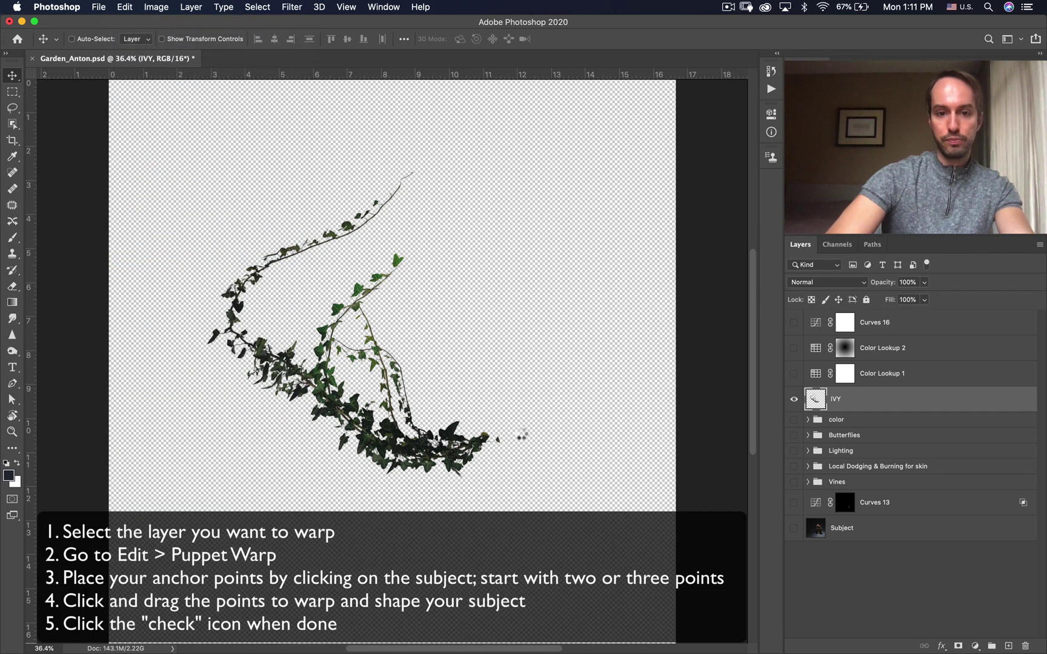
{"action": "key", "text": "super+equal"}
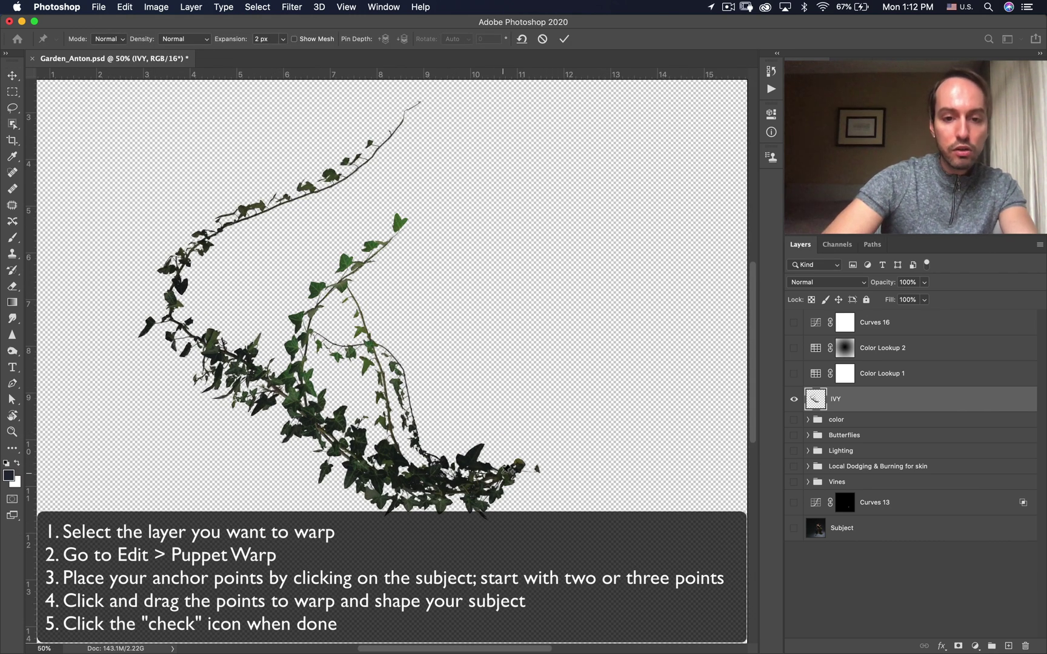
{"action": "left_click", "coordinate": [506, 476]}
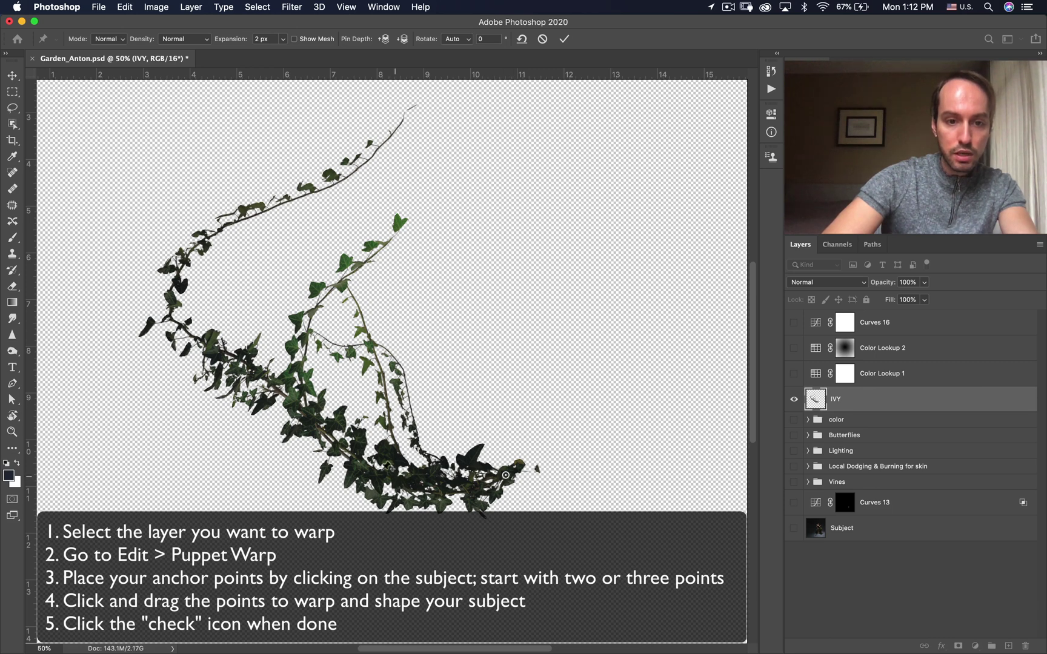
{"action": "left_click", "coordinate": [306, 411]}
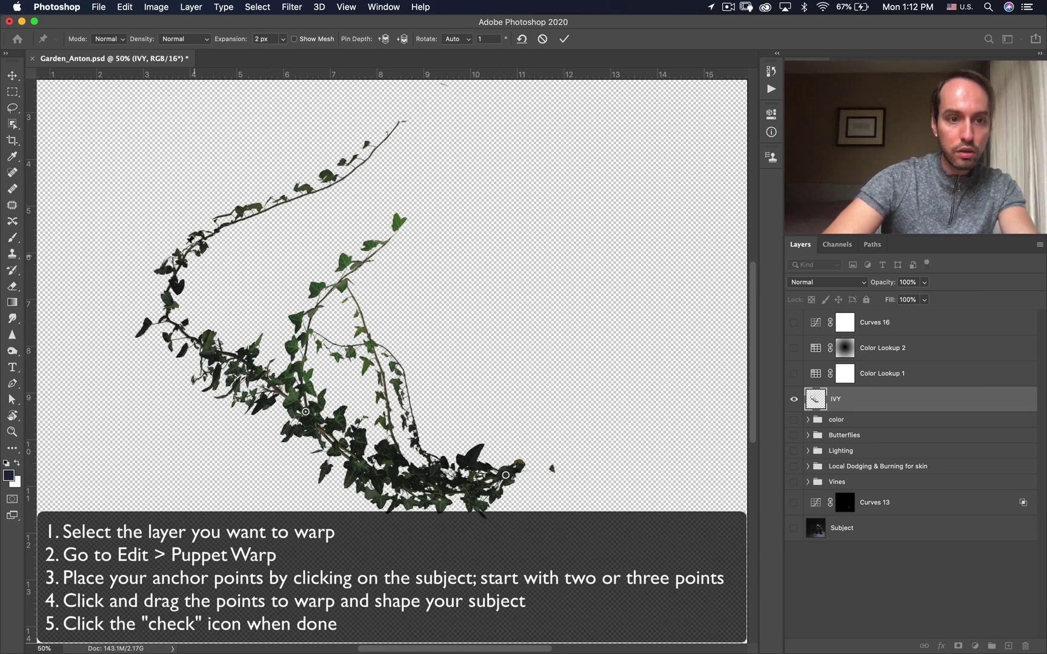
{"action": "left_click", "coordinate": [190, 247]}
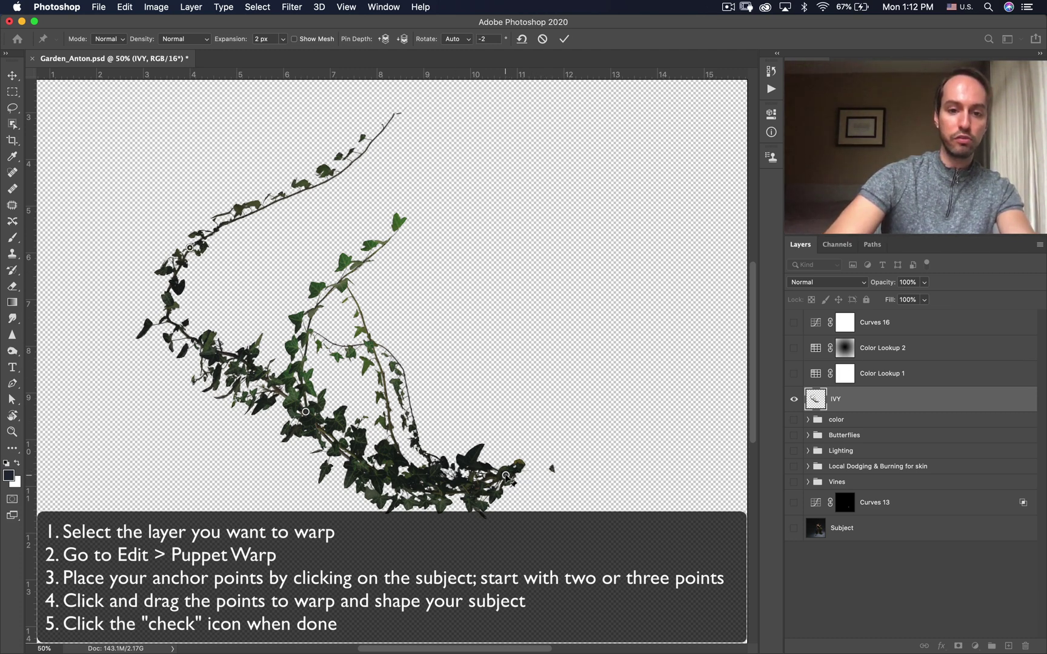
Reshape the vine by shifting its end pin down-left, its middle pin up-right and its upper-left bend pin upward
{"action": "left_click_drag", "start_coordinate": [506, 476], "coordinate": [486, 491]}
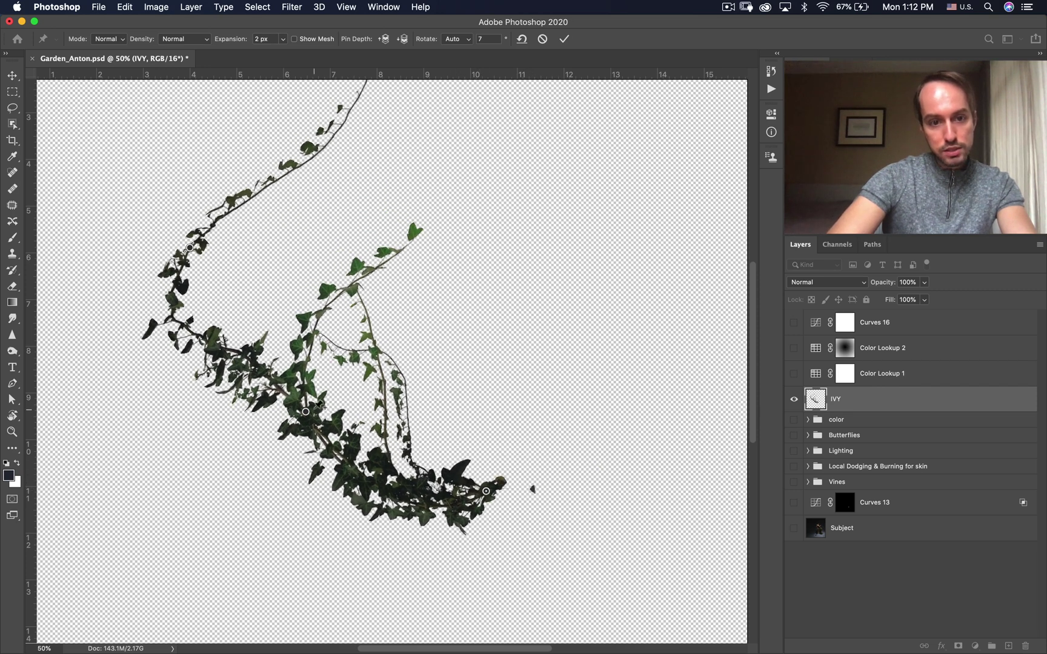
{"action": "left_click_drag", "start_coordinate": [312, 409], "coordinate": [324, 400]}
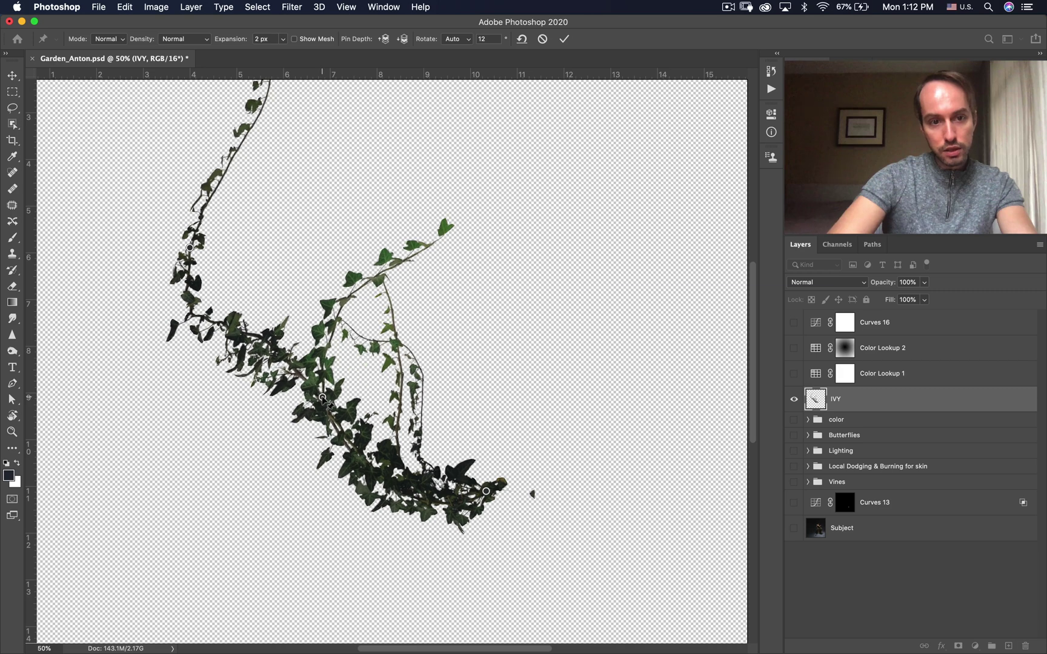
{"action": "scroll", "coordinate": [272, 307], "scroll_direction": "up", "scroll_amount": 3}
{"action": "scroll", "coordinate": [272, 307], "scroll_direction": "left", "scroll_amount": 3}
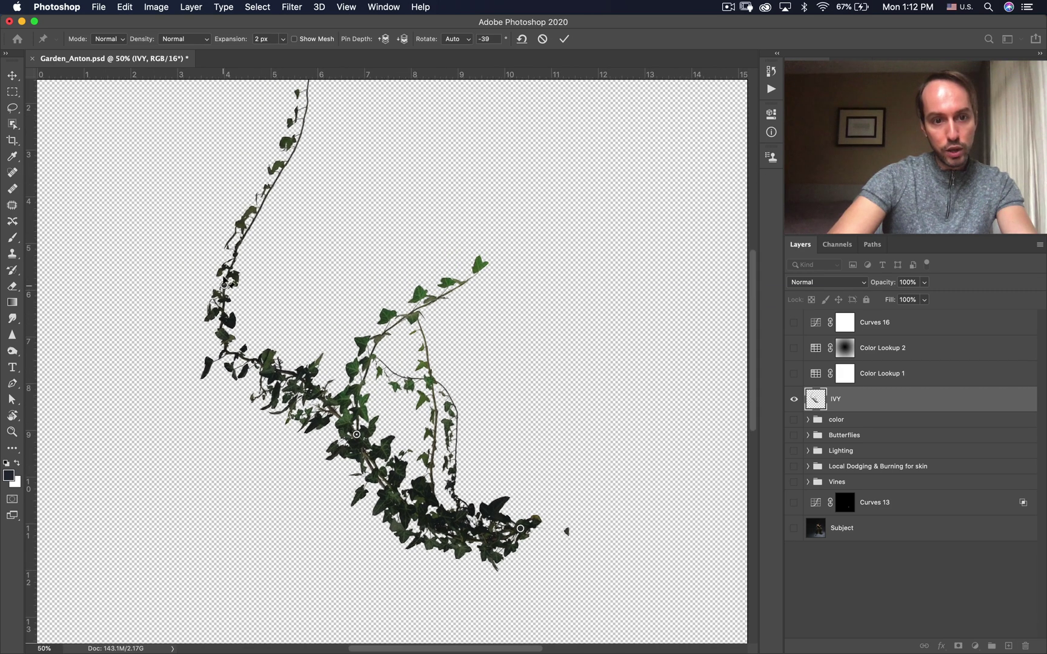
{"action": "left_click_drag", "start_coordinate": [224, 284], "coordinate": [227, 237]}
Add a warp pin on the vine's long upper stem and bend the stem to the left
{"action": "scroll", "coordinate": [308, 303], "scroll_direction": "up", "scroll_amount": 10}
{"action": "scroll", "coordinate": [308, 303], "scroll_direction": "left", "scroll_amount": 2}
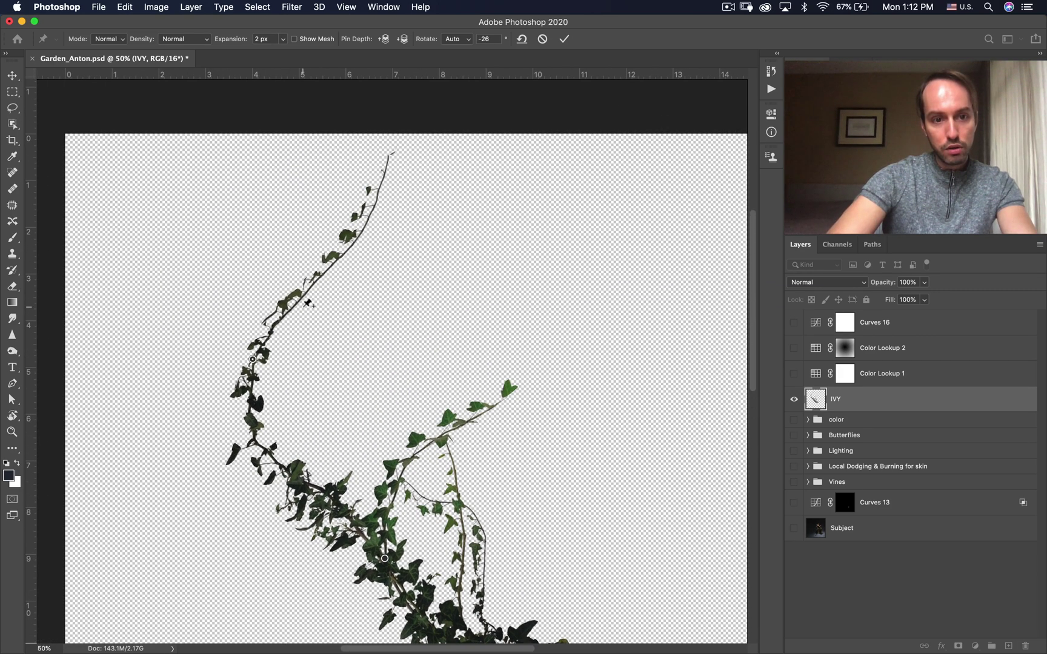
{"action": "left_click", "coordinate": [358, 238]}
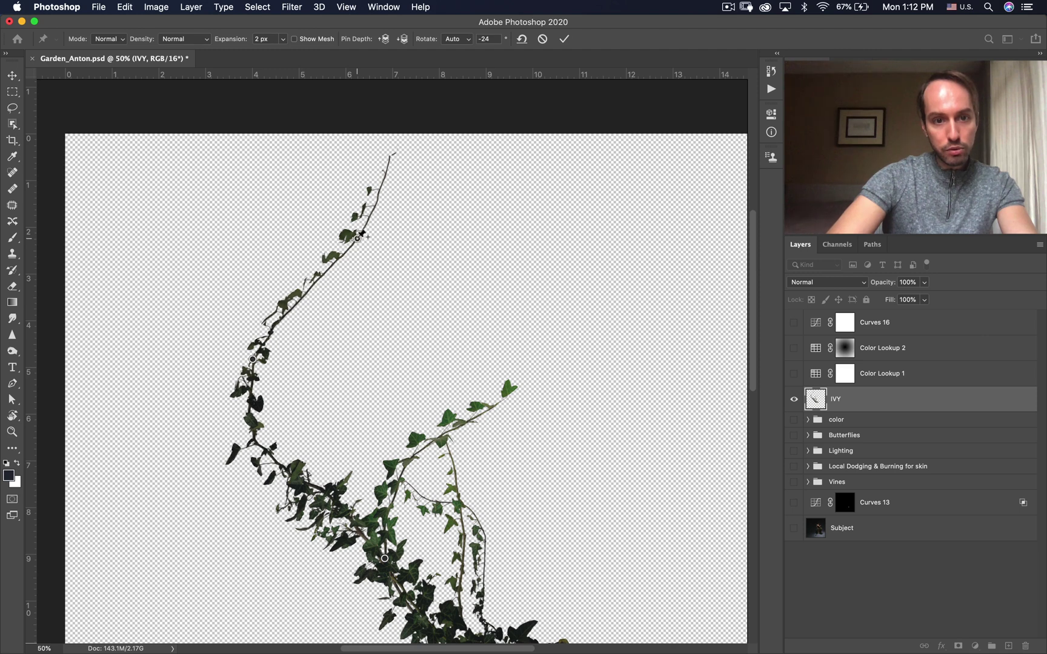
{"action": "left_click_drag", "start_coordinate": [358, 238], "coordinate": [296, 245]}
Add a Puppet Warp pin at the side branch's fork, shift it up-left and apply the warp to the IVY layer
{"action": "scroll", "coordinate": [432, 369], "scroll_direction": "down", "scroll_amount": 3}
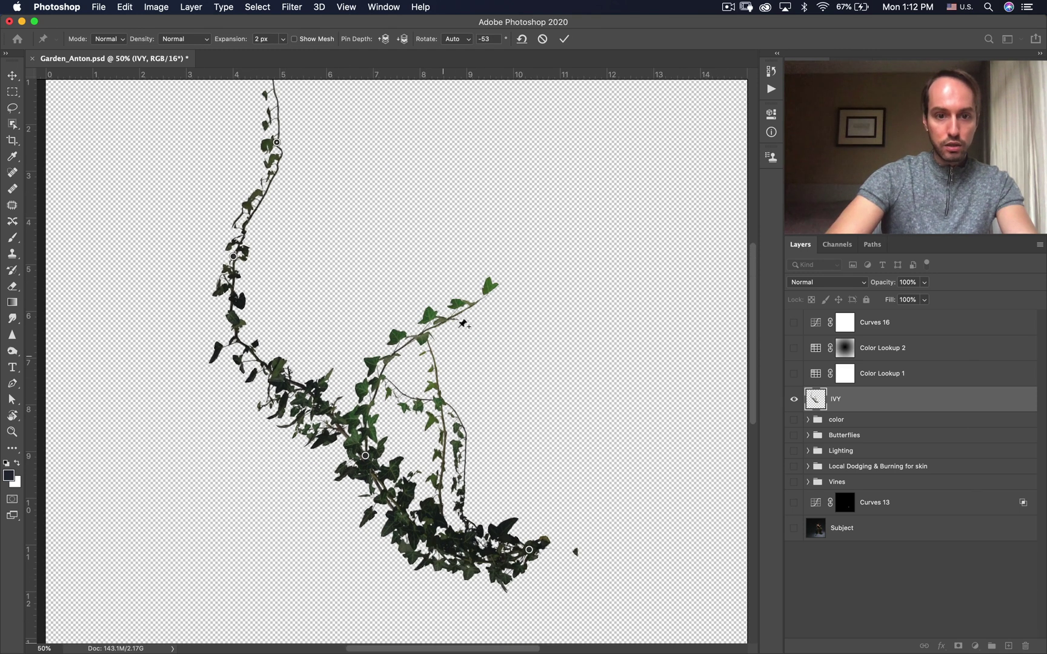
{"action": "left_click", "coordinate": [425, 330]}
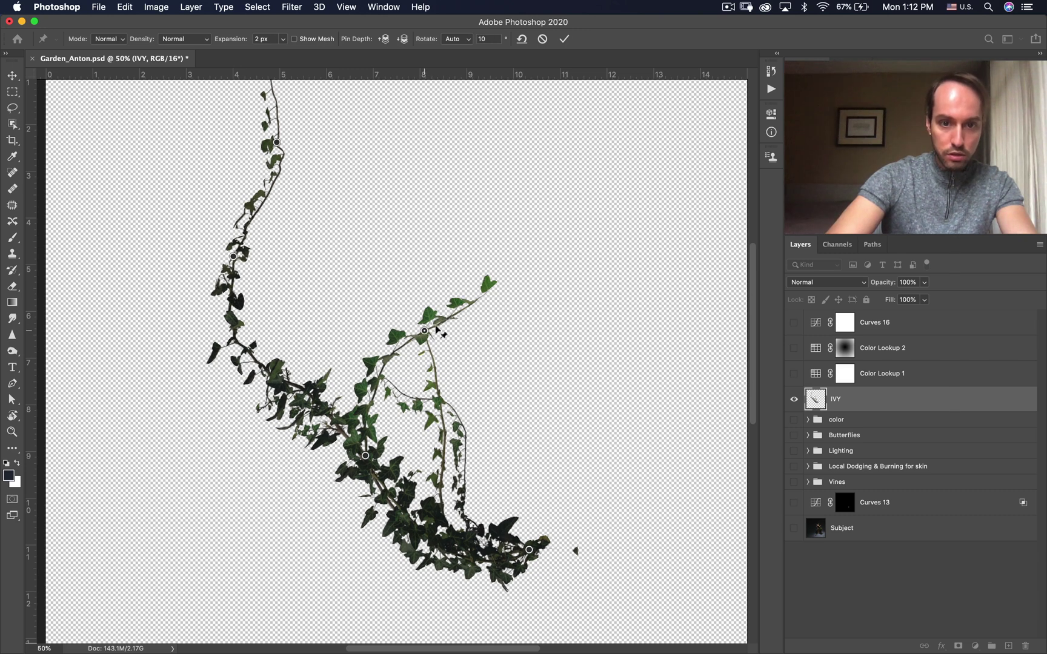
{"action": "left_click_drag", "start_coordinate": [424, 330], "coordinate": [412, 302]}
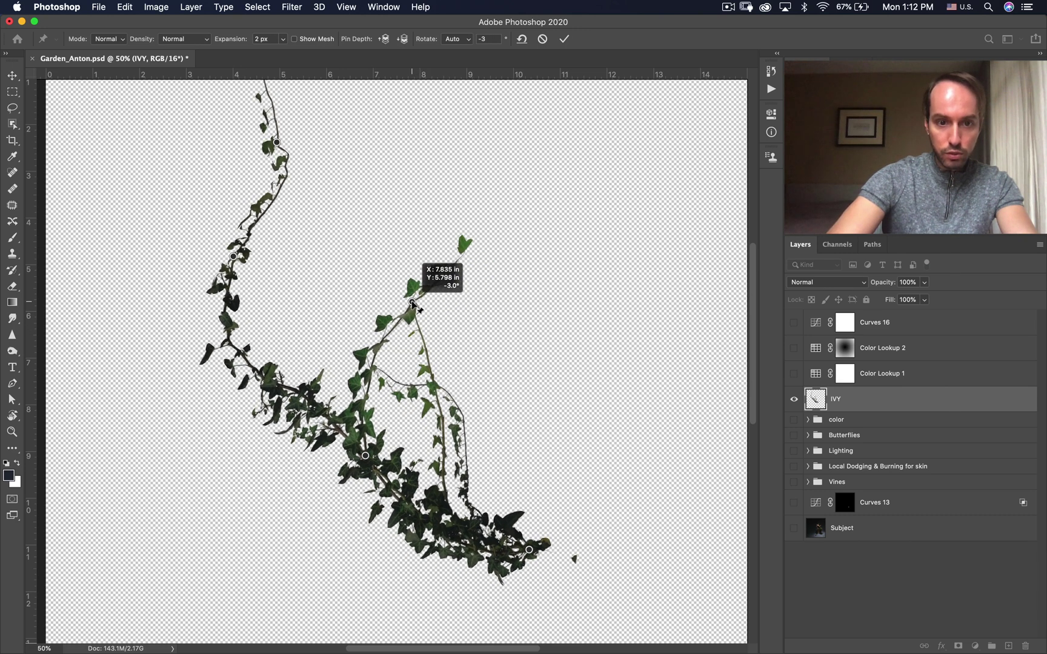
{"action": "scroll", "coordinate": [479, 327], "scroll_direction": "up", "scroll_amount": 2}
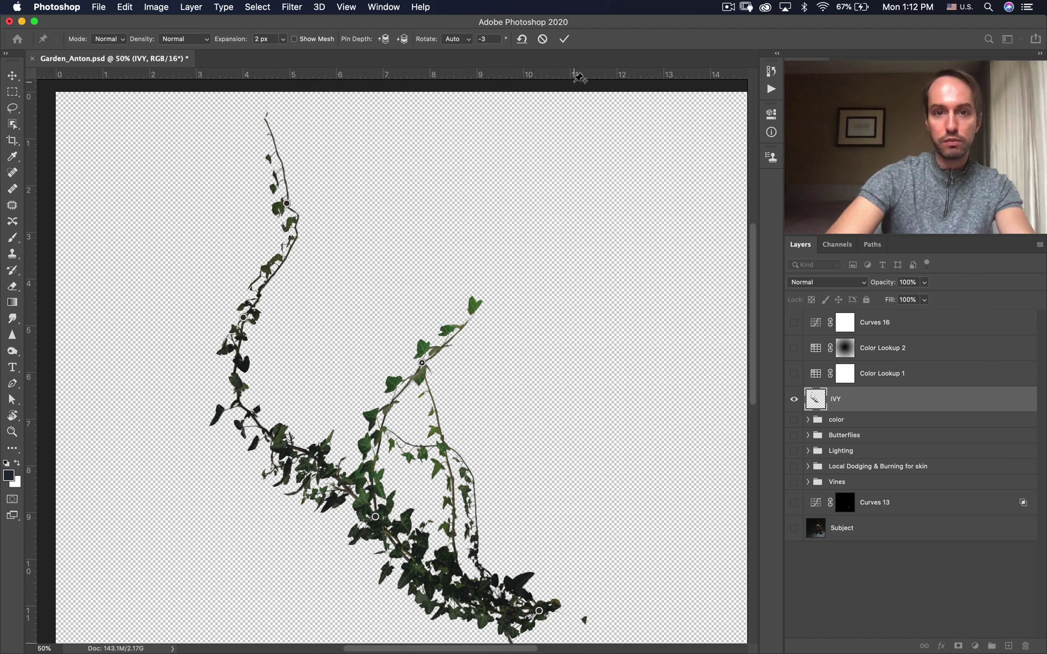
{"action": "left_click", "coordinate": [565, 40]}
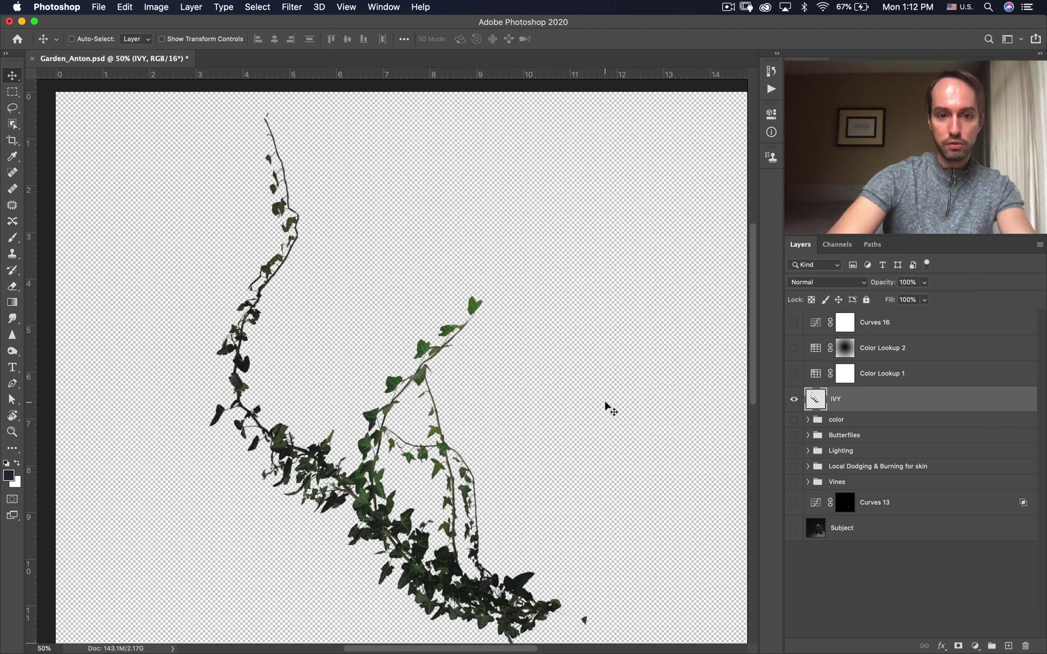
Show the layers from the color group down to Subject and move the warped vine slightly up-right beside the figure
{"action": "scroll", "coordinate": [420, 332], "scroll_direction": "down", "scroll_amount": 3}
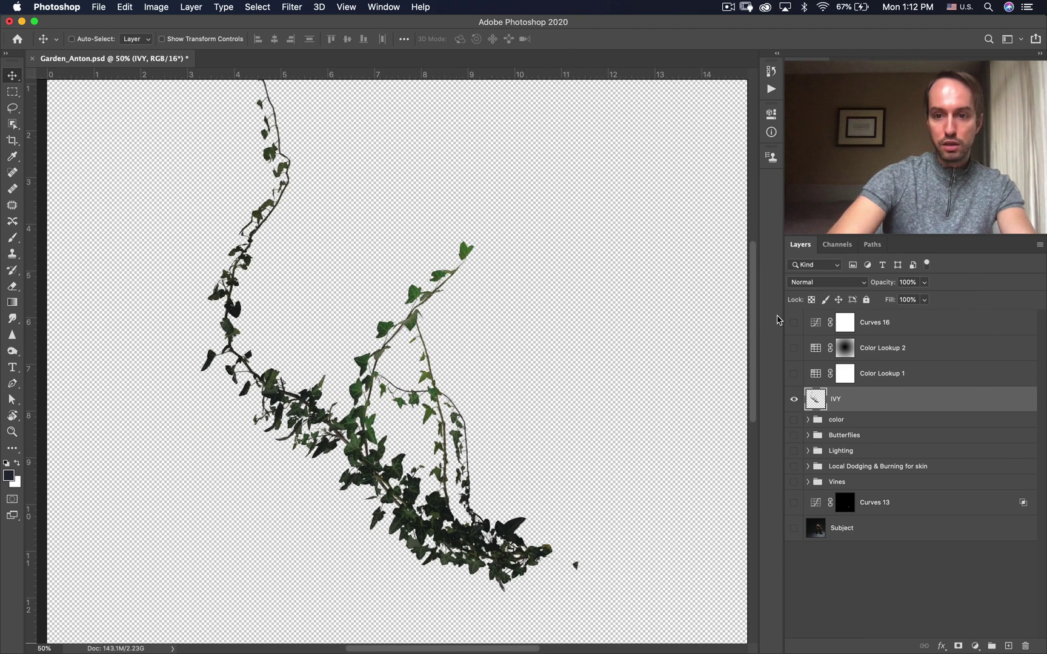
{"action": "left_click_drag", "start_coordinate": [795, 420], "coordinate": [794, 528]}
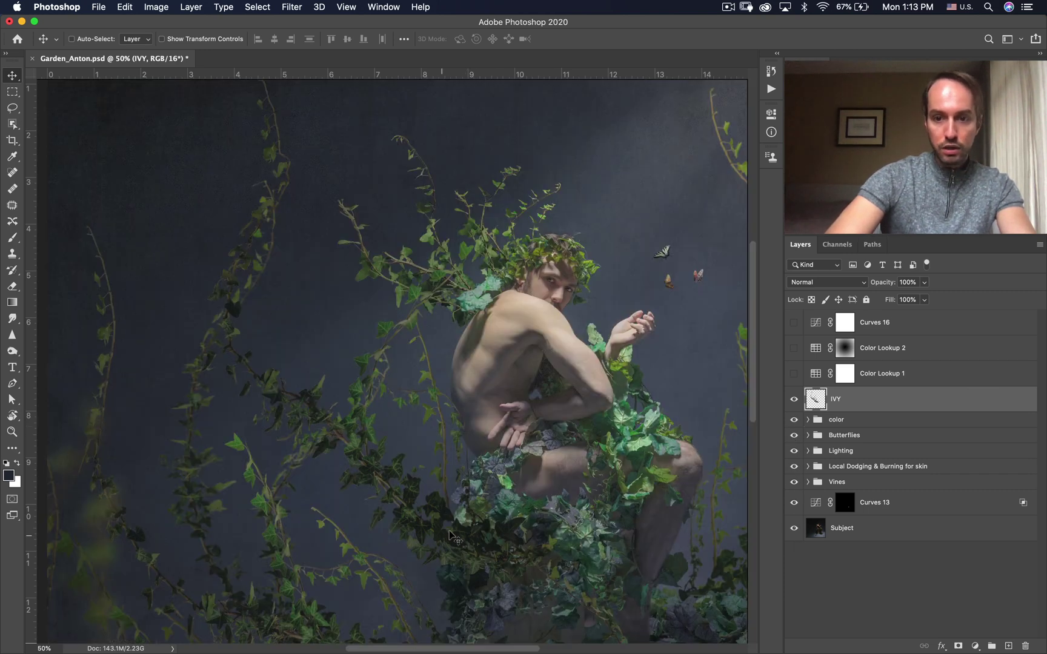
{"action": "left_click_drag", "start_coordinate": [456, 539], "coordinate": [472, 514]}
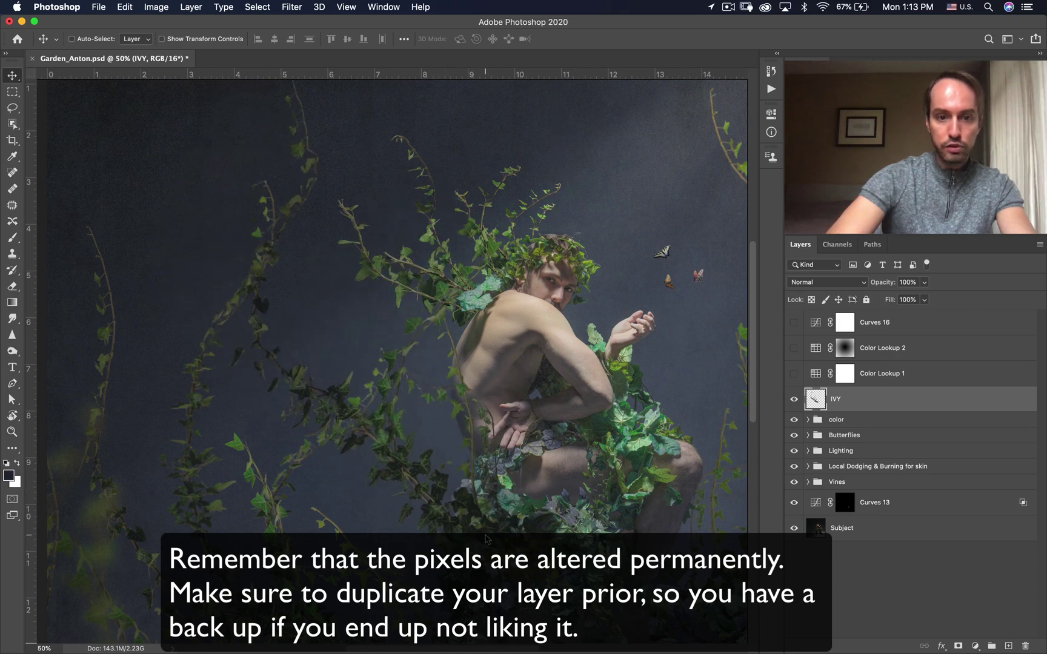
{"action": "scroll", "coordinate": [472, 484], "scroll_direction": "down", "scroll_amount": 5}
{"action": "scroll", "coordinate": [472, 485], "scroll_direction": "right", "scroll_amount": 2}
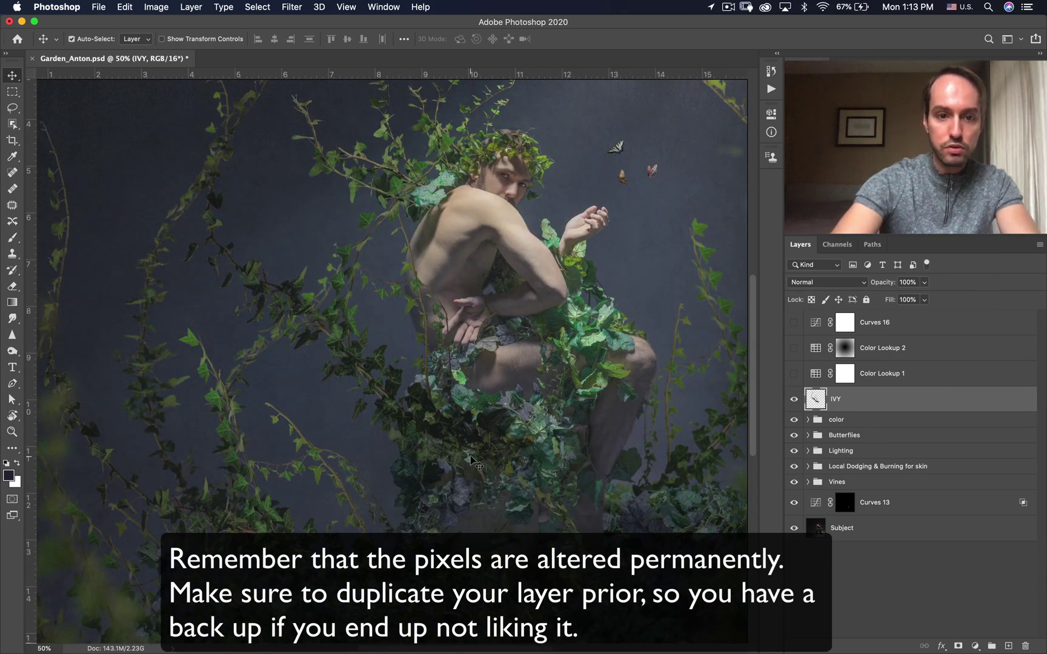
Move the vine down into the foliage below the figure and show the Color Lookup 1 and Color Lookup 2 layers
{"action": "key", "text": "super+minus"}
{"action": "left_click_drag", "start_coordinate": [430, 441], "coordinate": [449, 507]}
{"action": "left_click", "coordinate": [793, 347]}
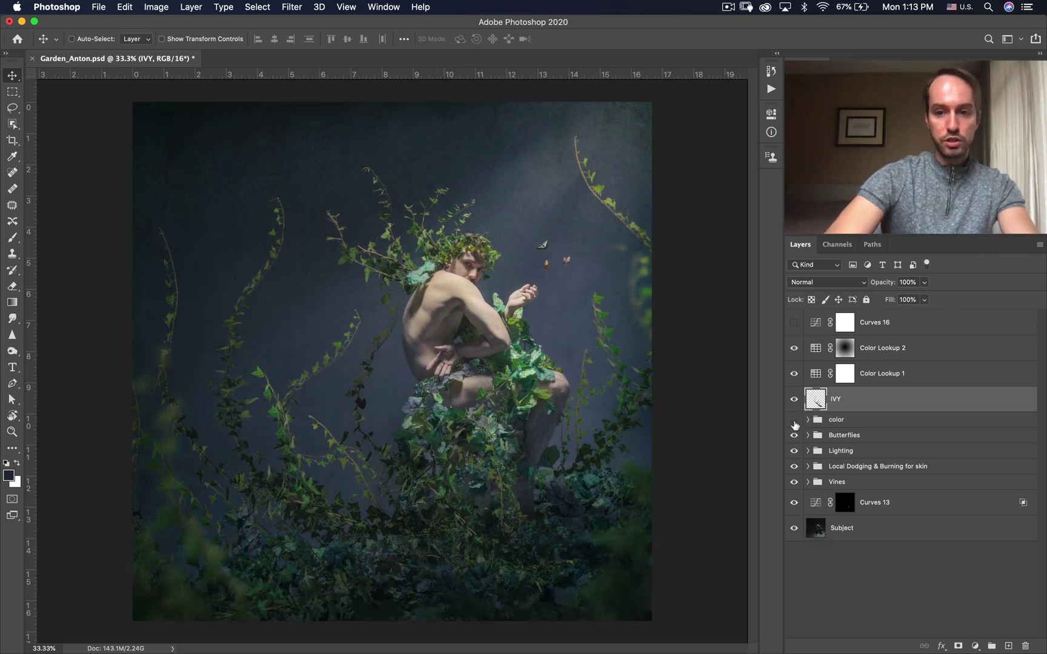
Hide the layers below IVY and examine the warped stem and leaves up close for distortion
{"action": "left_click", "coordinate": [793, 529]}
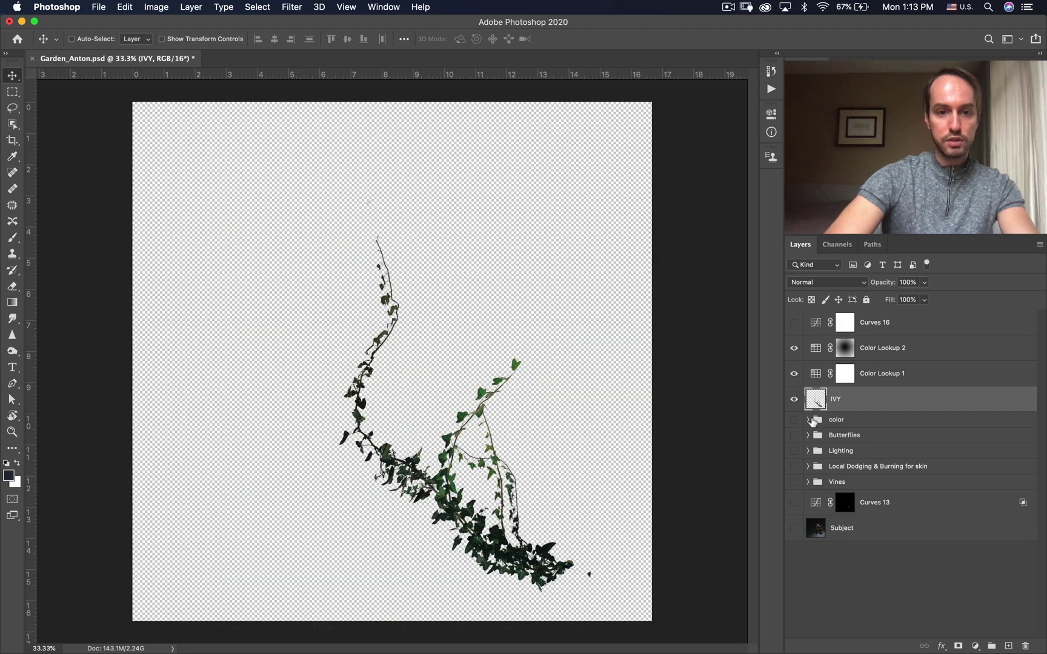
{"action": "key", "text": "super+plus"}
{"action": "key", "text": "super+plus"}
{"action": "key", "text": "super+plus"}
{"action": "key", "text": "super+plus"}
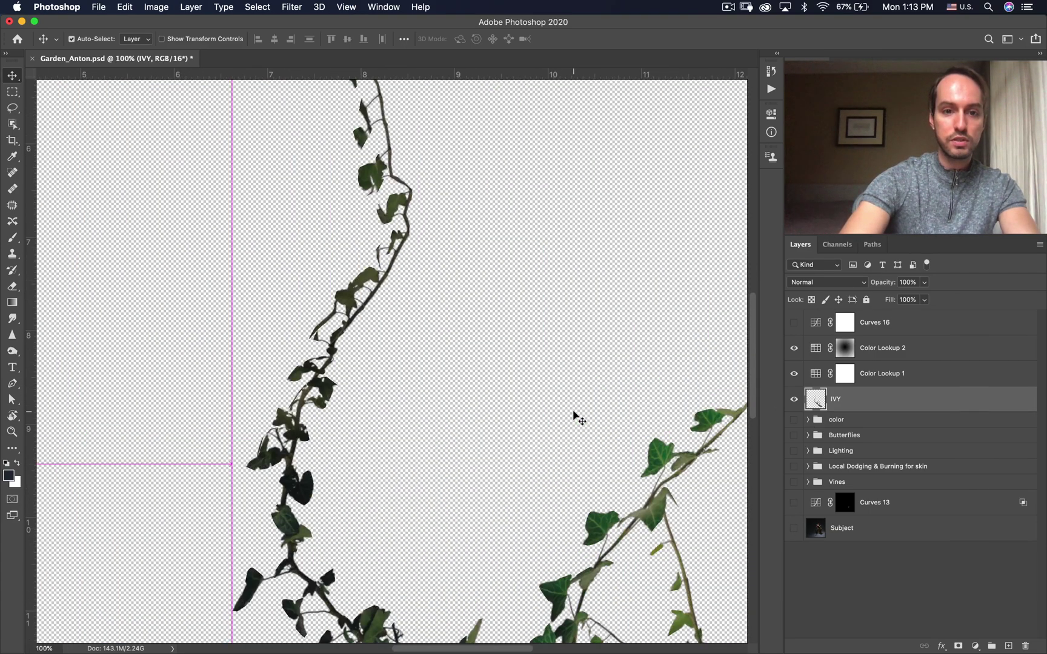
{"action": "scroll", "coordinate": [462, 303], "scroll_direction": "down", "scroll_amount": 5}
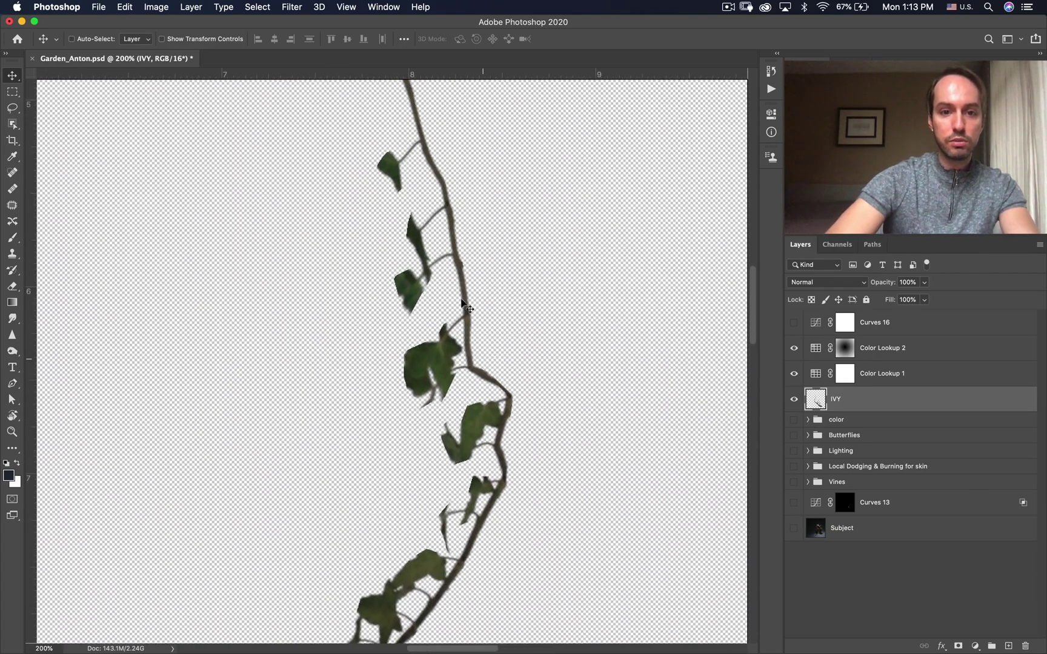
{"action": "scroll", "coordinate": [462, 303], "scroll_direction": "down", "scroll_amount": 3}
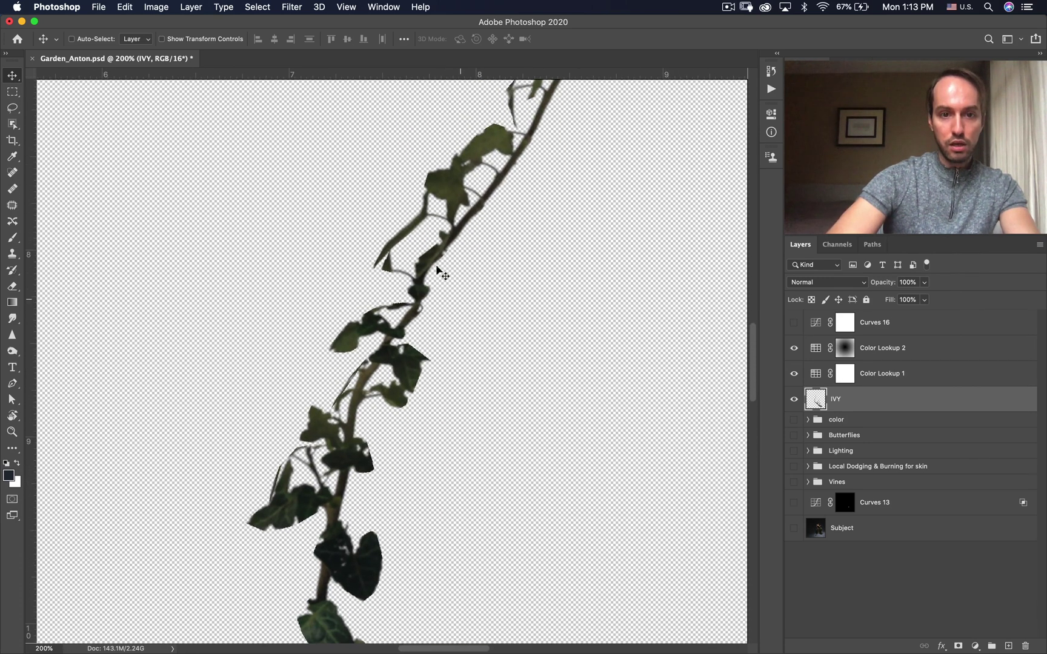
{"action": "scroll", "coordinate": [348, 321], "scroll_direction": "down", "scroll_amount": 4}
{"action": "scroll", "coordinate": [349, 321], "scroll_direction": "left", "scroll_amount": 2}
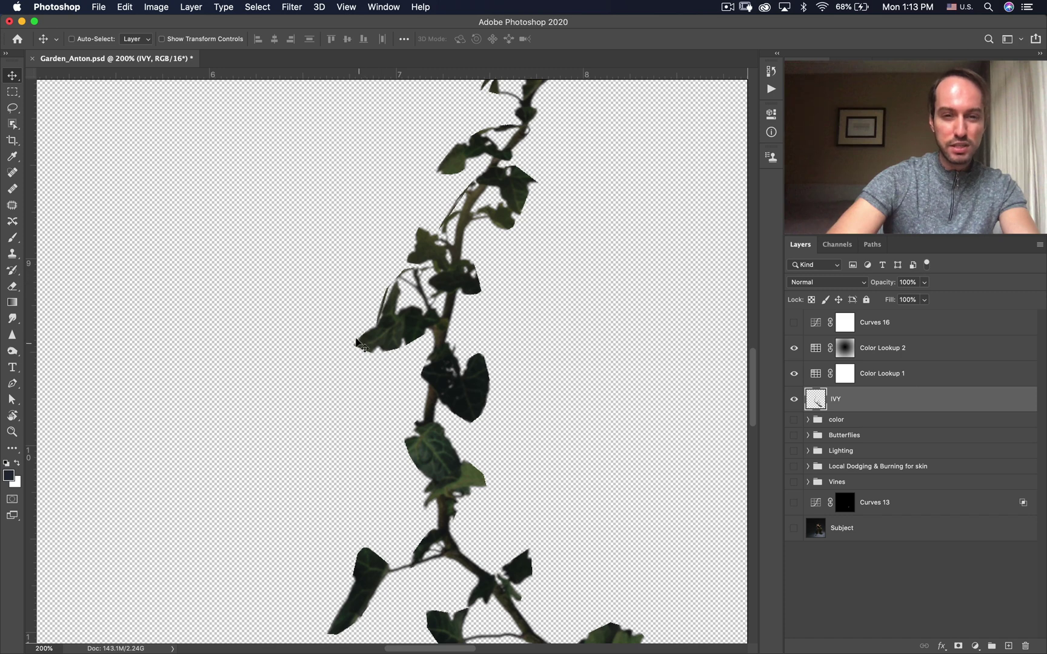
{"action": "scroll", "coordinate": [357, 343], "scroll_direction": "down", "scroll_amount": 6}
{"action": "scroll", "coordinate": [357, 343], "scroll_direction": "right", "scroll_amount": 4}
{"action": "scroll", "coordinate": [467, 405], "scroll_direction": "down", "scroll_amount": 6}
{"action": "scroll", "coordinate": [467, 405], "scroll_direction": "right", "scroll_amount": 4}
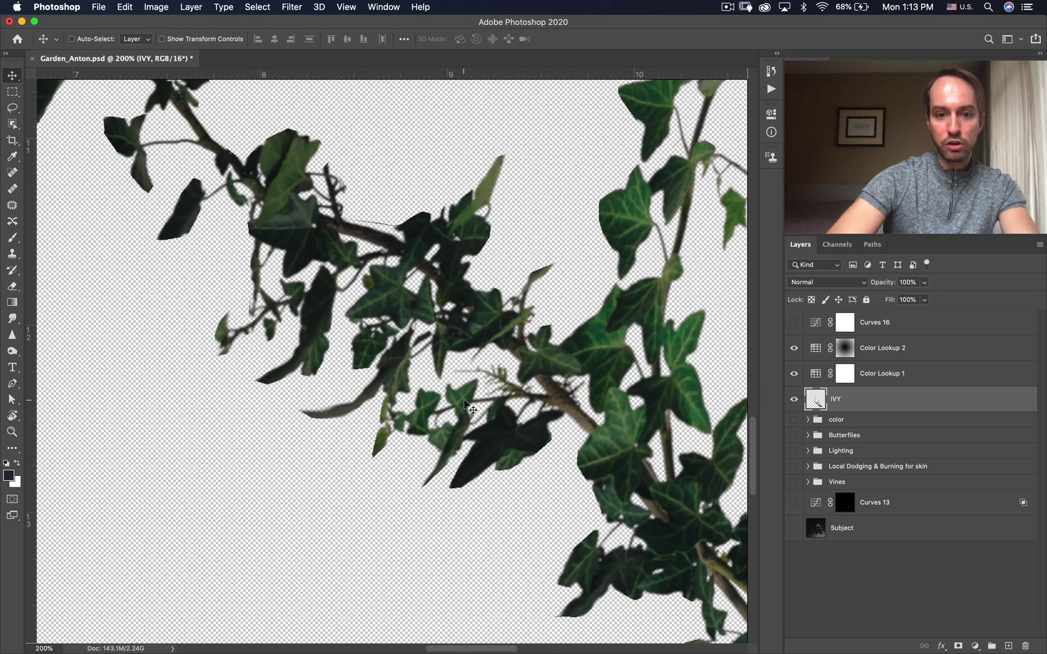
{"action": "scroll", "coordinate": [466, 405], "scroll_direction": "up", "scroll_amount": 8}
{"action": "scroll", "coordinate": [466, 405], "scroll_direction": "left", "scroll_amount": 4}
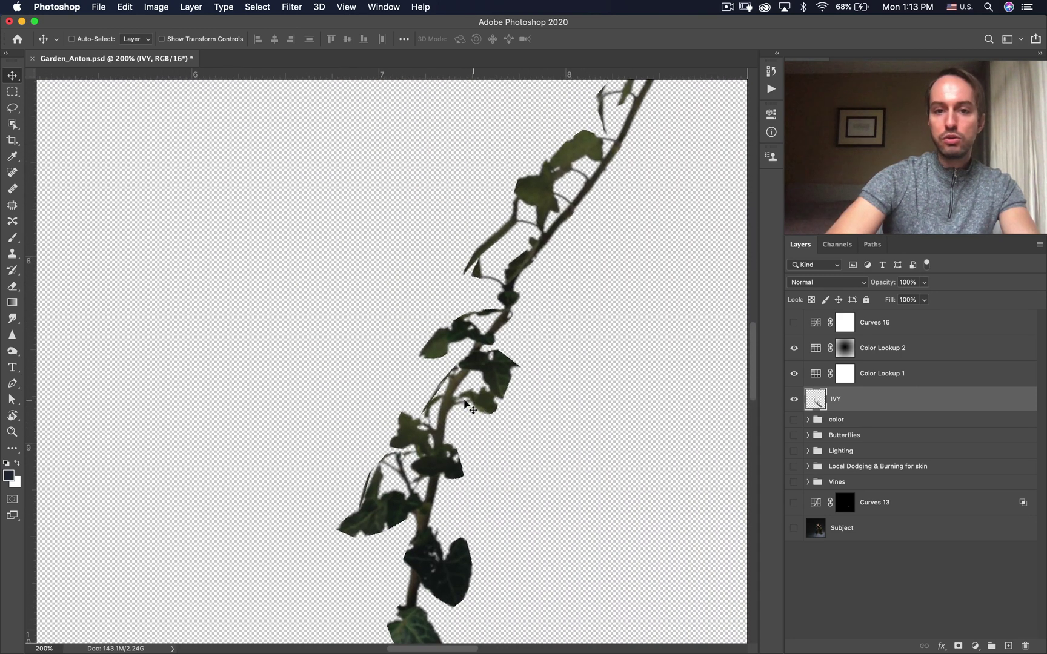
{"action": "scroll", "coordinate": [467, 405], "scroll_direction": "up", "scroll_amount": 2}
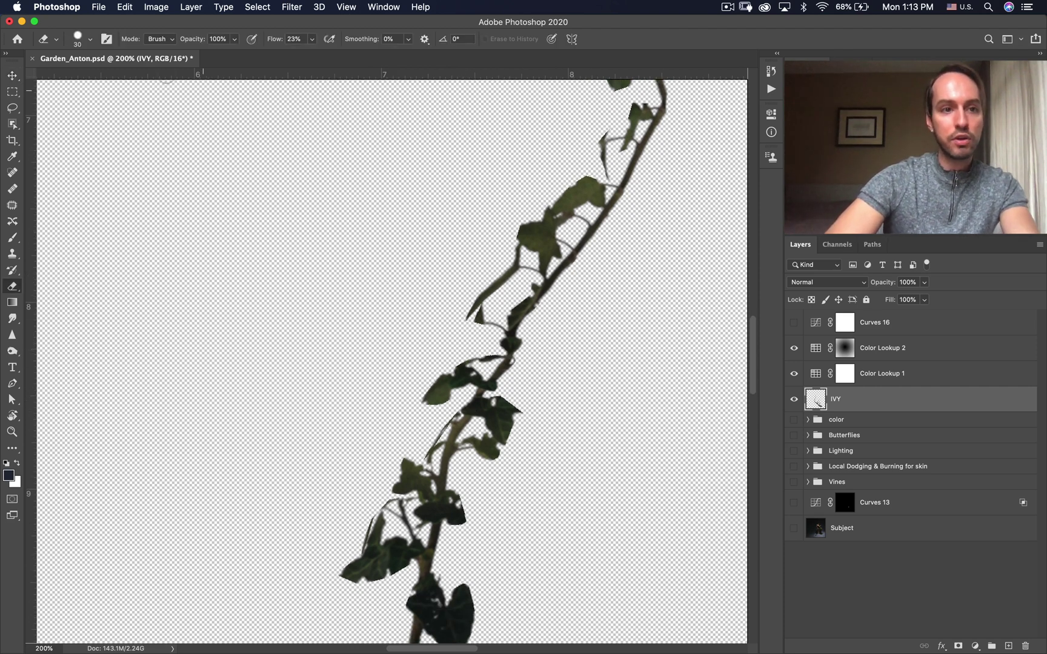
Set the Eraser's flow to 100% and erase the stretched leaf parts along the upper stem of the IVY vine
{"action": "left_click", "coordinate": [293, 40]}
{"action": "type", "text": "100"}
{"action": "key", "text": "Return"}
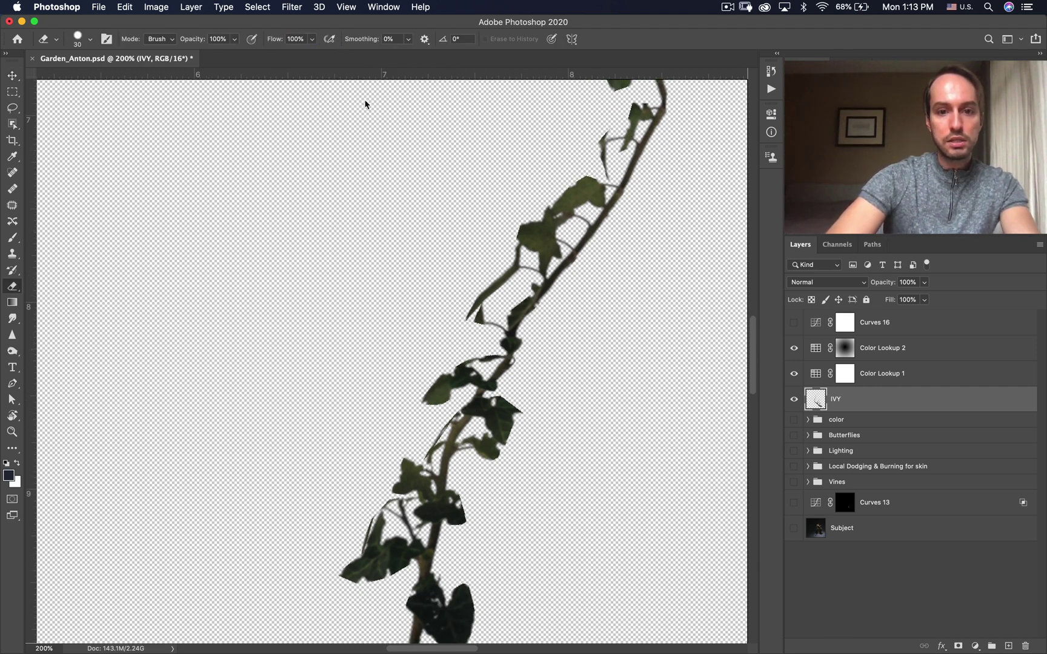
{"action": "left_click_drag", "start_coordinate": [495, 284], "coordinate": [487, 298]}
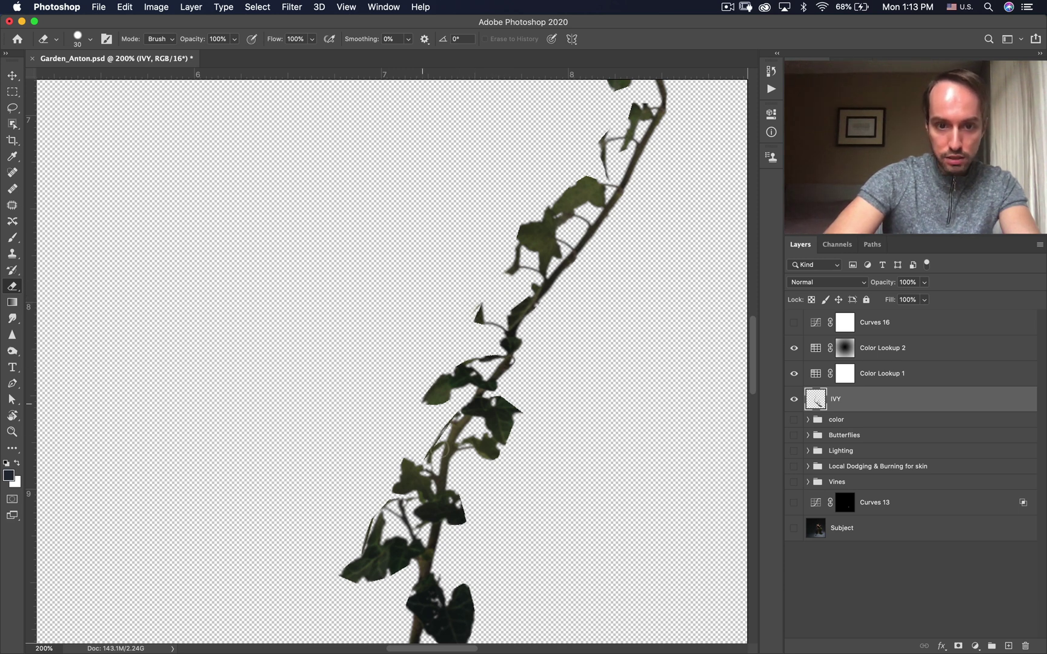
{"action": "left_click_drag", "start_coordinate": [419, 454], "coordinate": [421, 448]}
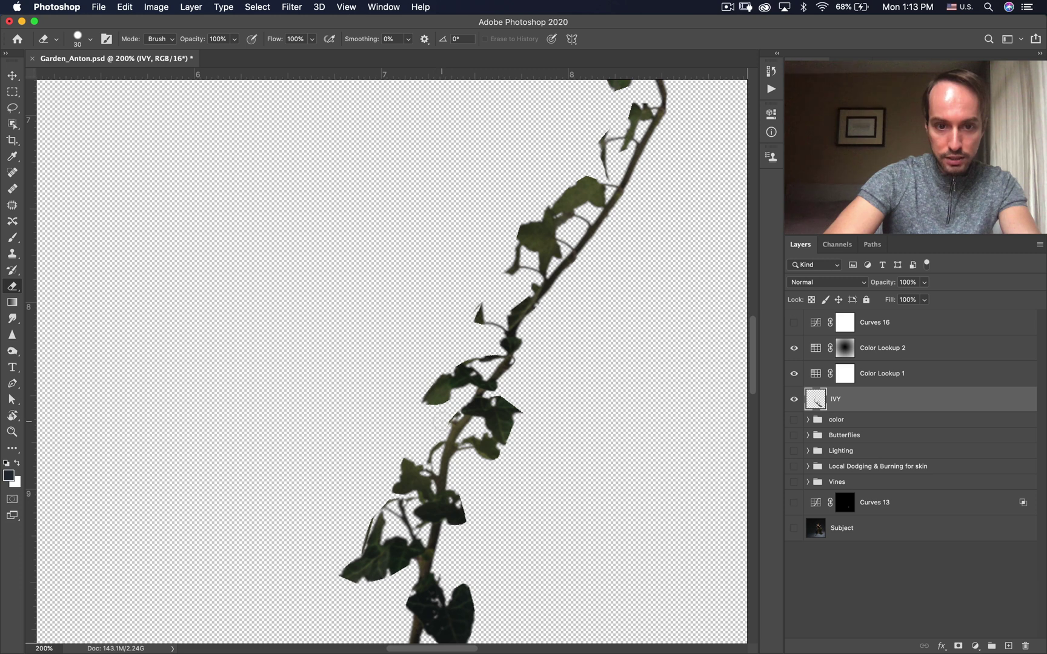
{"action": "scroll", "coordinate": [358, 437], "scroll_direction": "down", "scroll_amount": 5}
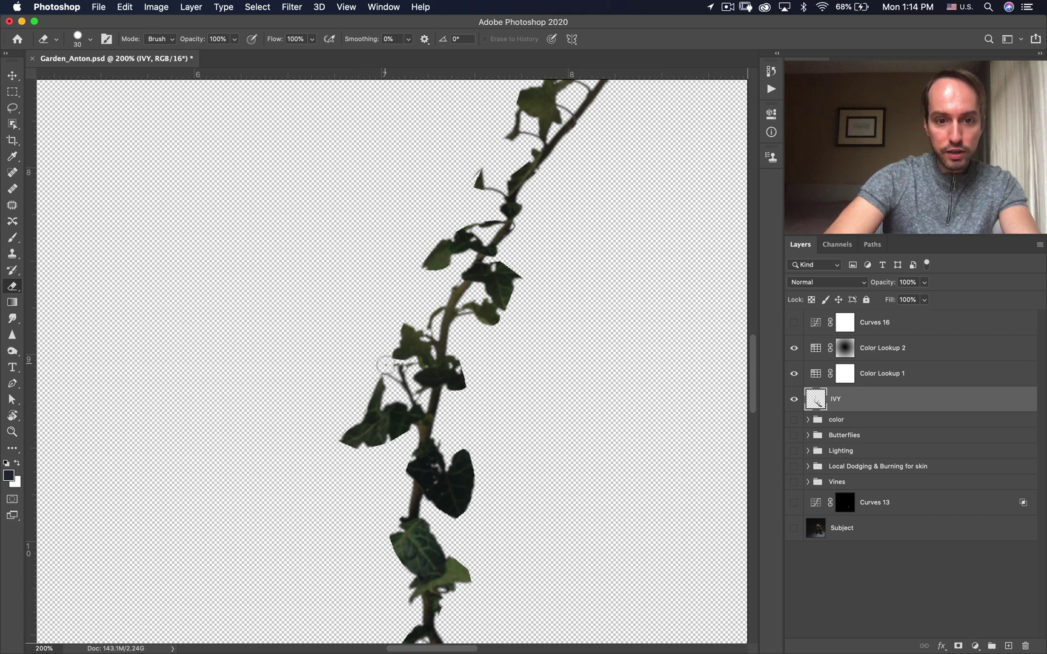
{"action": "scroll", "coordinate": [499, 472], "scroll_direction": "up", "scroll_amount": 3}
{"action": "scroll", "coordinate": [499, 472], "scroll_direction": "right", "scroll_amount": 5}
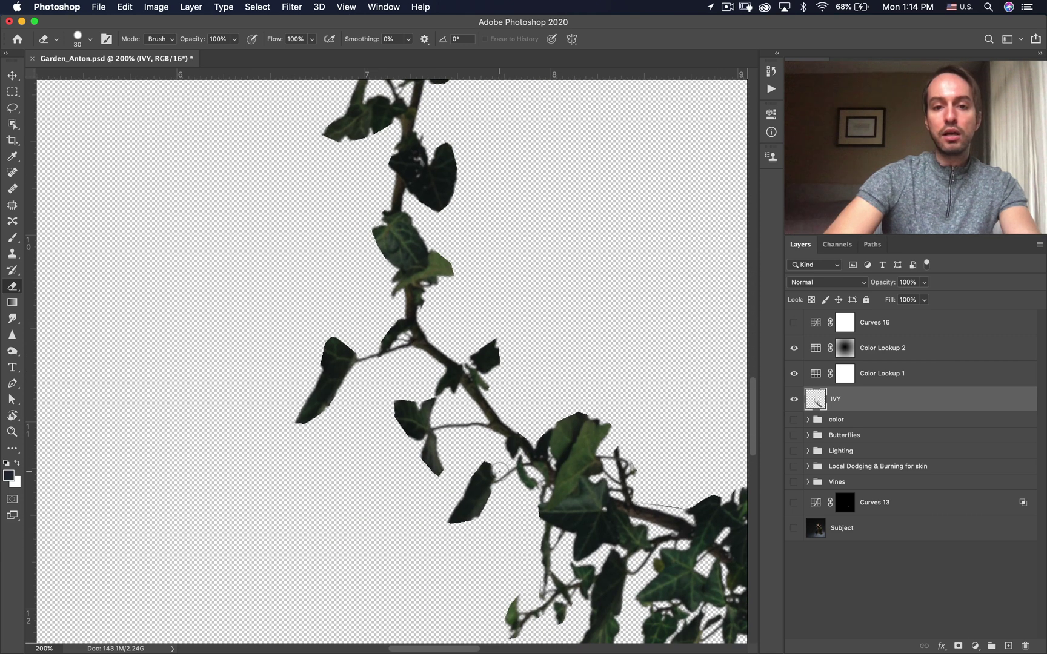
Return to the full composite and delete the IVY layer
{"action": "key", "text": "super+minus"}
{"action": "key", "text": "super+minus"}
{"action": "key", "text": "super+minus"}
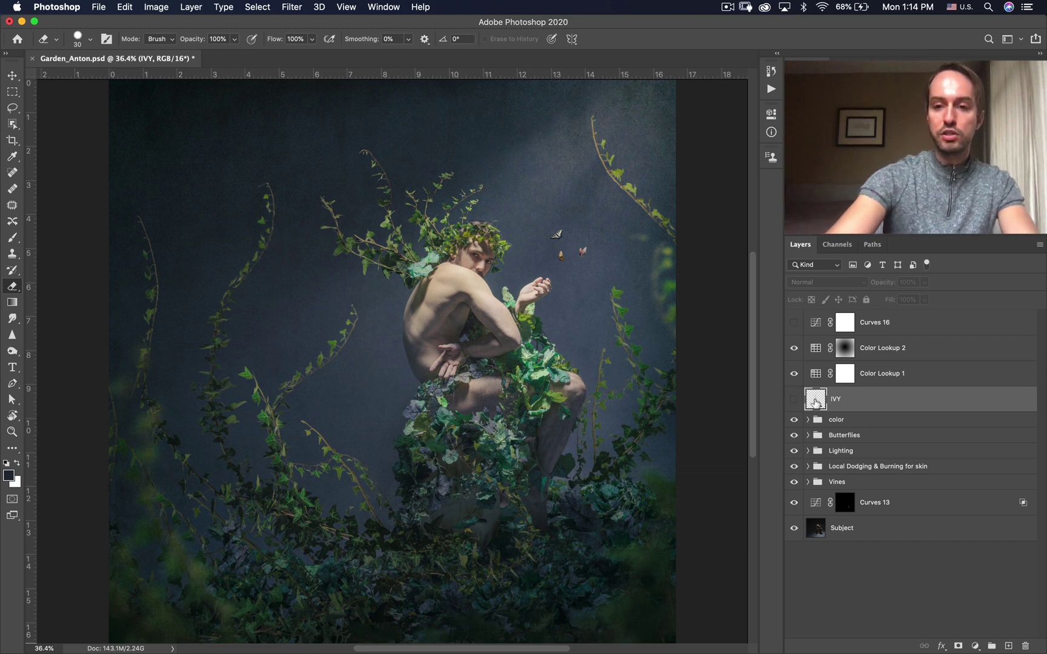
{"action": "key", "text": "BackSpace"}
Inspect Layer 20 in the color group, and stamp all visible layers into a new merged layer above Color Lookup 2
{"action": "left_click", "coordinate": [808, 395]}
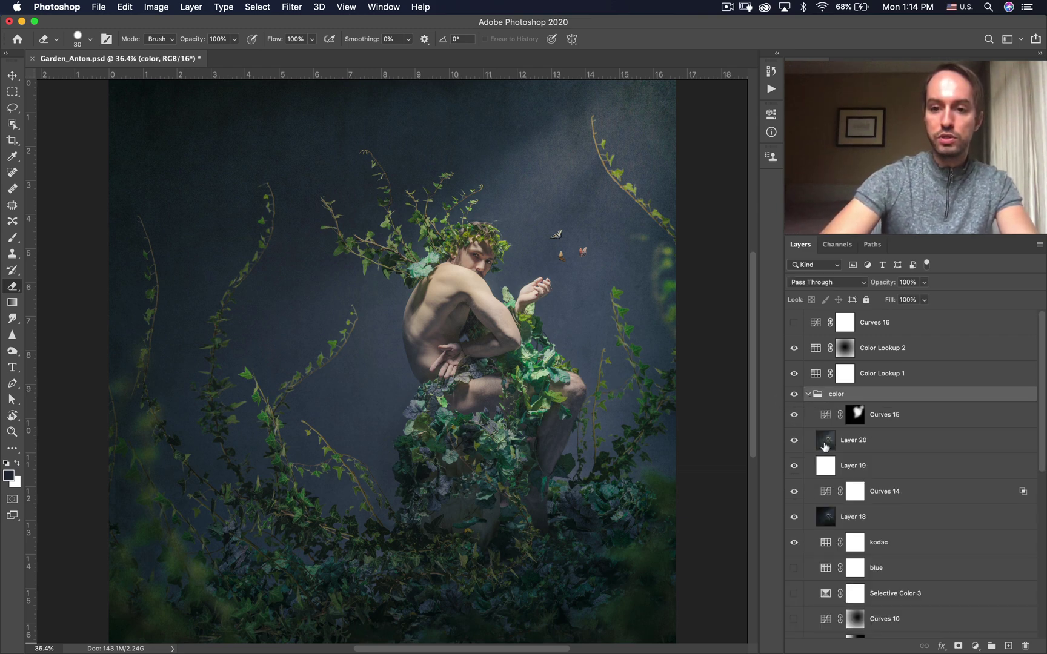
{"action": "left_click", "coordinate": [824, 448]}
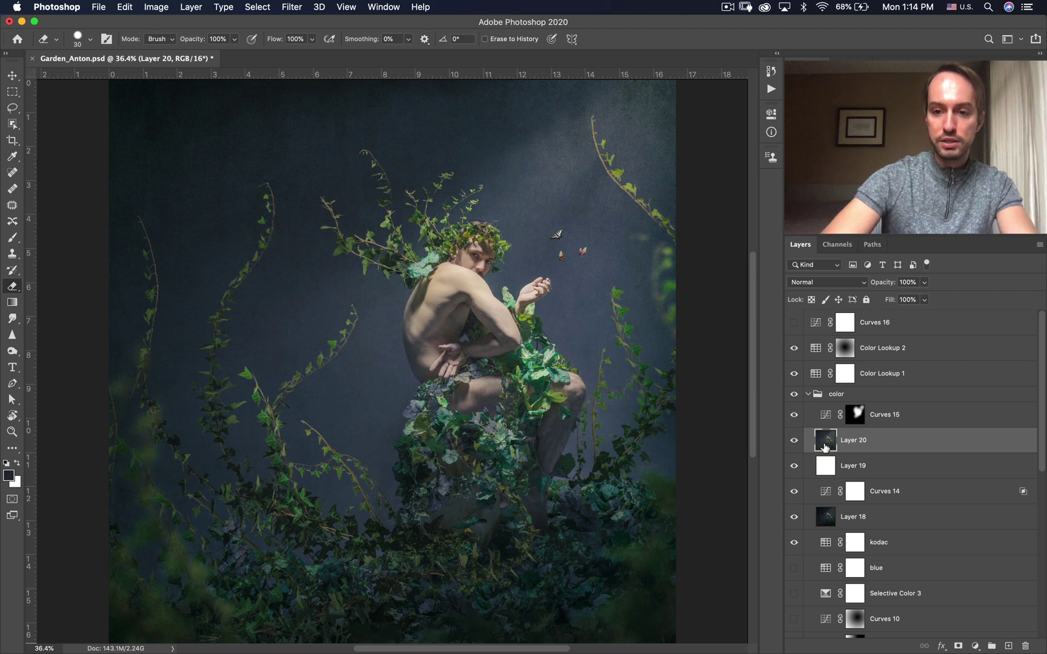
{"action": "left_click", "coordinate": [804, 350]}
{"action": "left_click", "coordinate": [807, 395]}
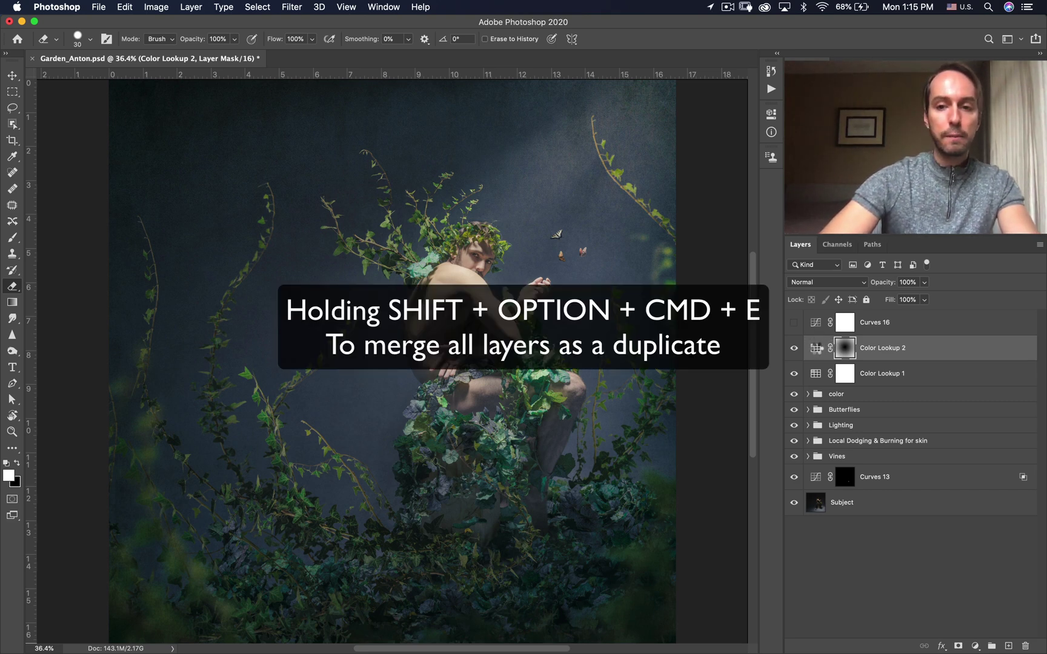
{"action": "key", "text": "alt+shift+super+e"}
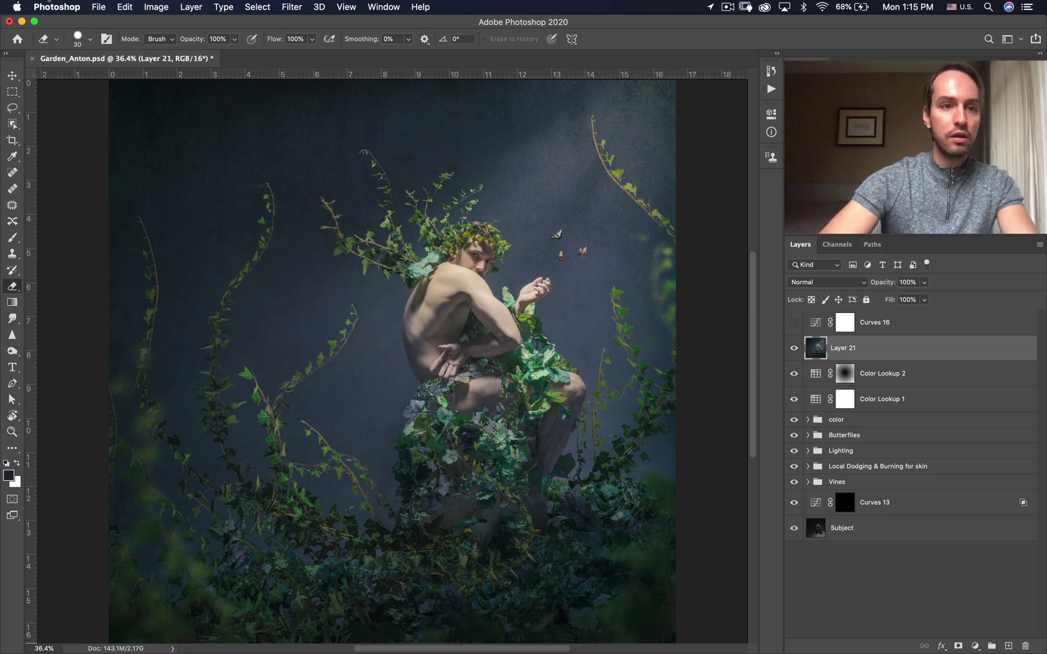
Try to Puppet Warp the figure's raised hand slightly up-right on the merged layer, with pins on the hand and wrist
{"action": "left_click", "coordinate": [124, 6]}
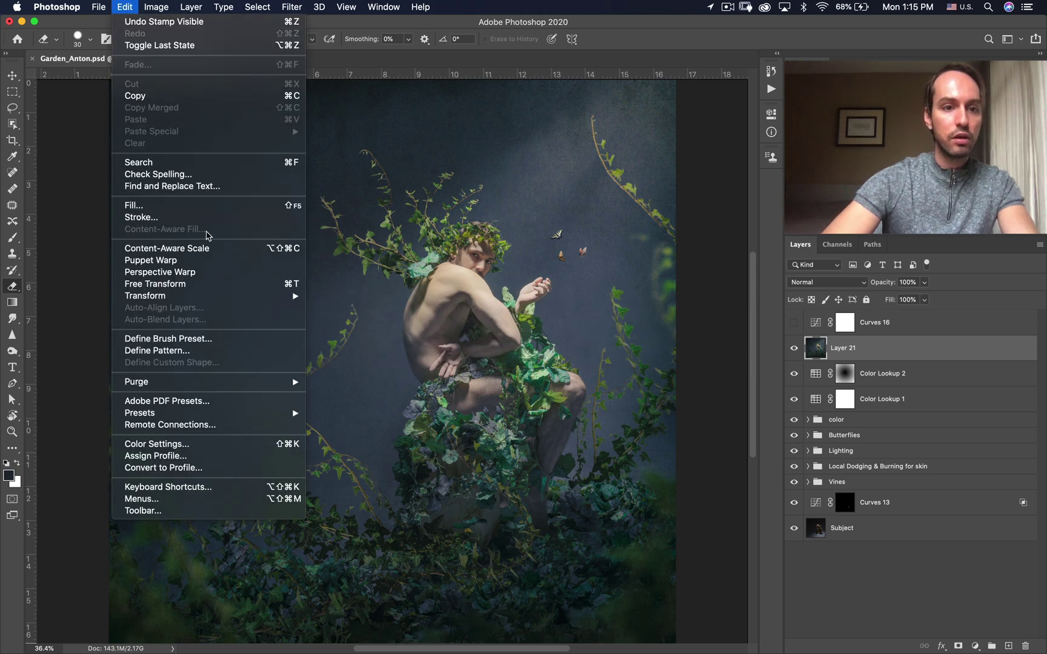
{"action": "left_click", "coordinate": [209, 259]}
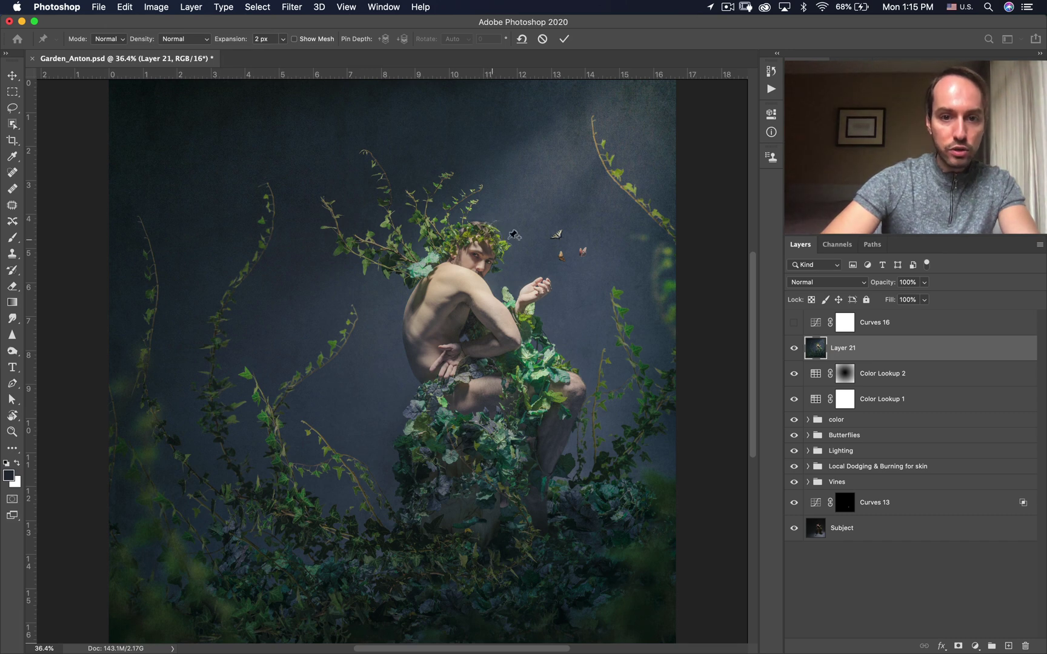
{"action": "left_click", "coordinate": [545, 284]}
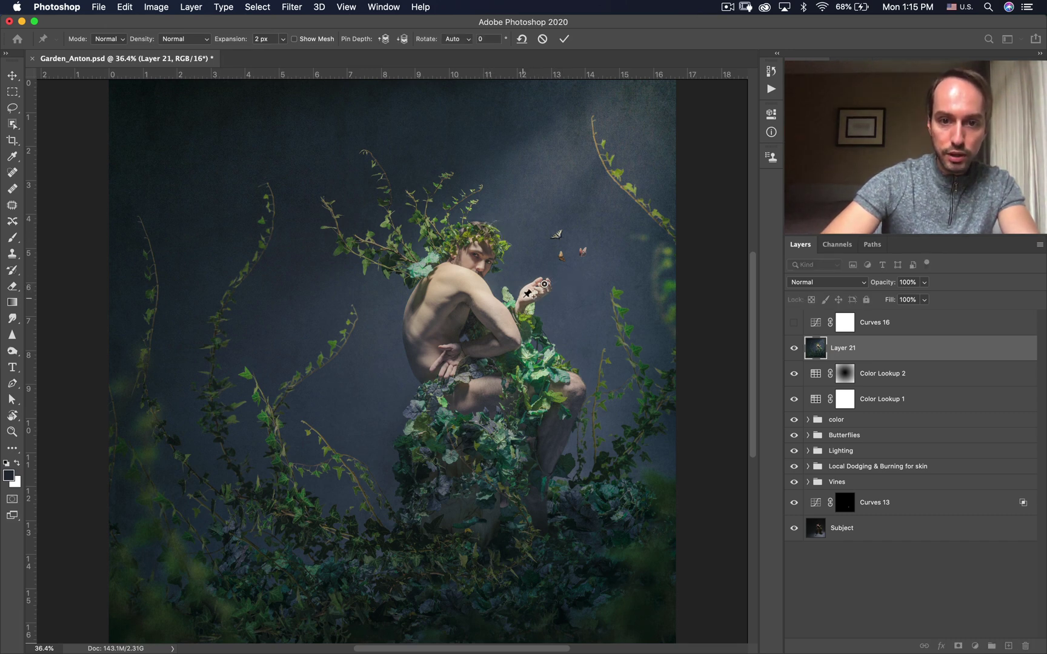
{"action": "left_click", "coordinate": [524, 297]}
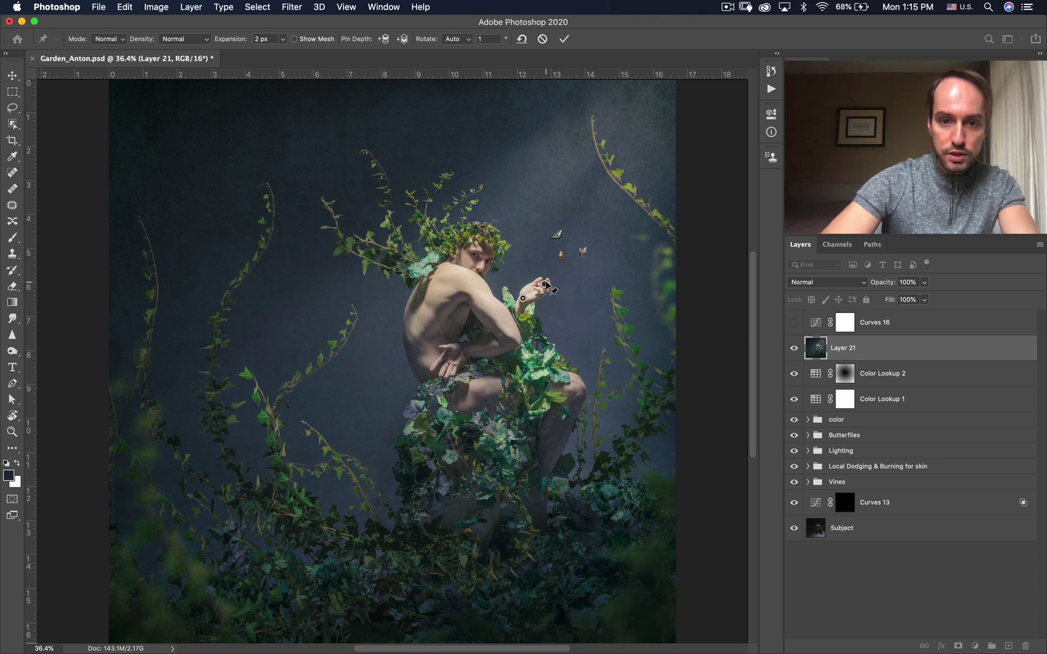
{"action": "left_click_drag", "start_coordinate": [548, 284], "coordinate": [552, 280]}
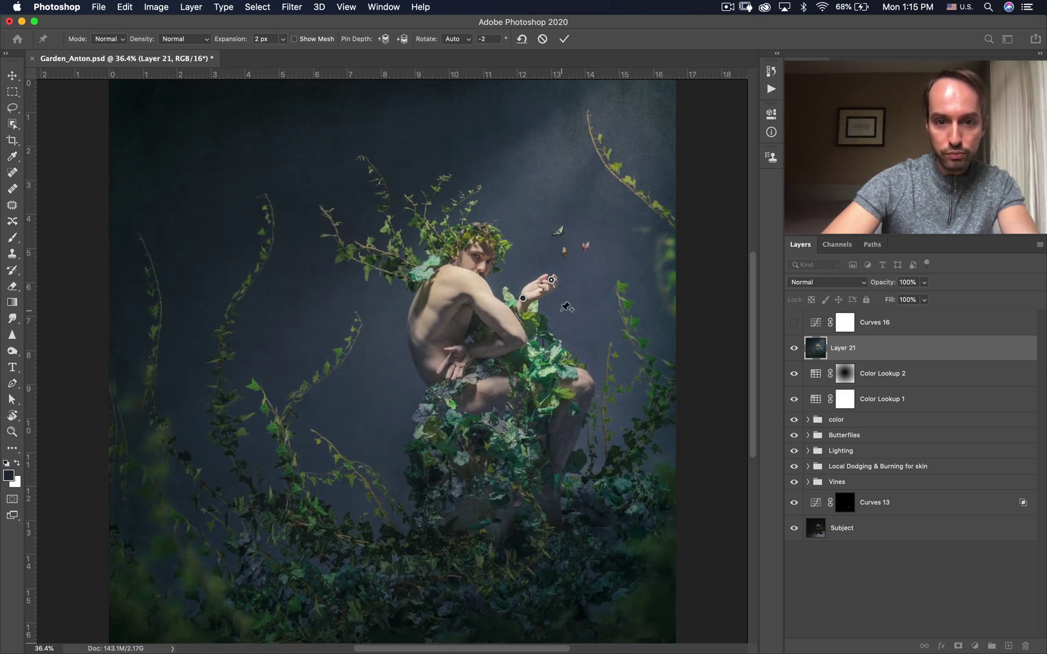
Try anchoring the warp with pins below the hand and beside the face, shift the hand slightly left, and cancel the warp
{"action": "left_click", "coordinate": [561, 312]}
{"action": "left_click", "coordinate": [560, 266]}
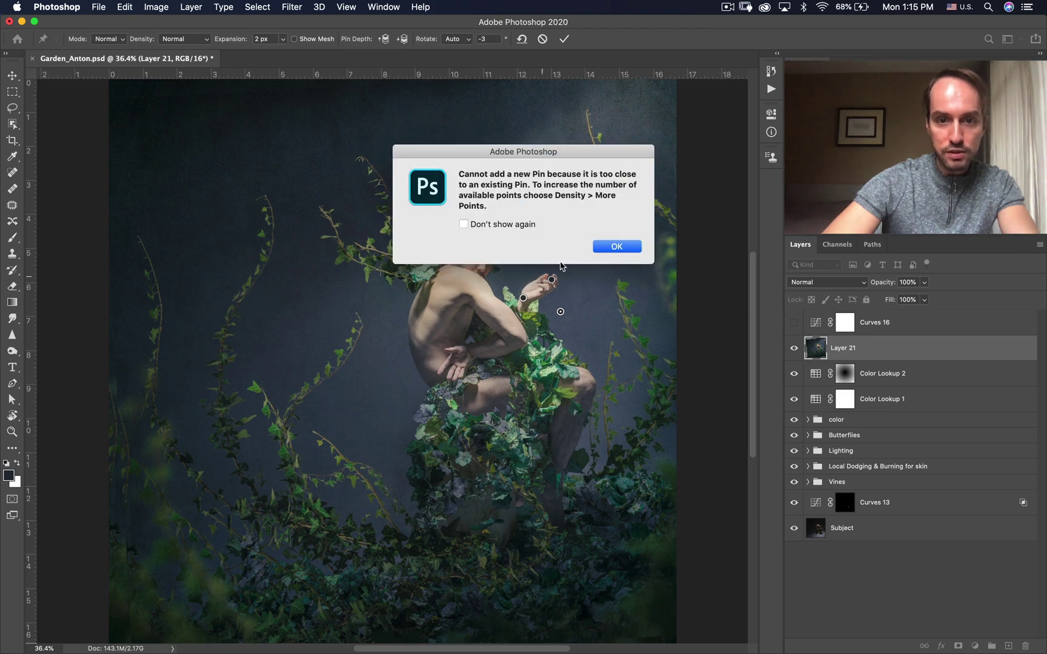
{"action": "left_click", "coordinate": [617, 245]}
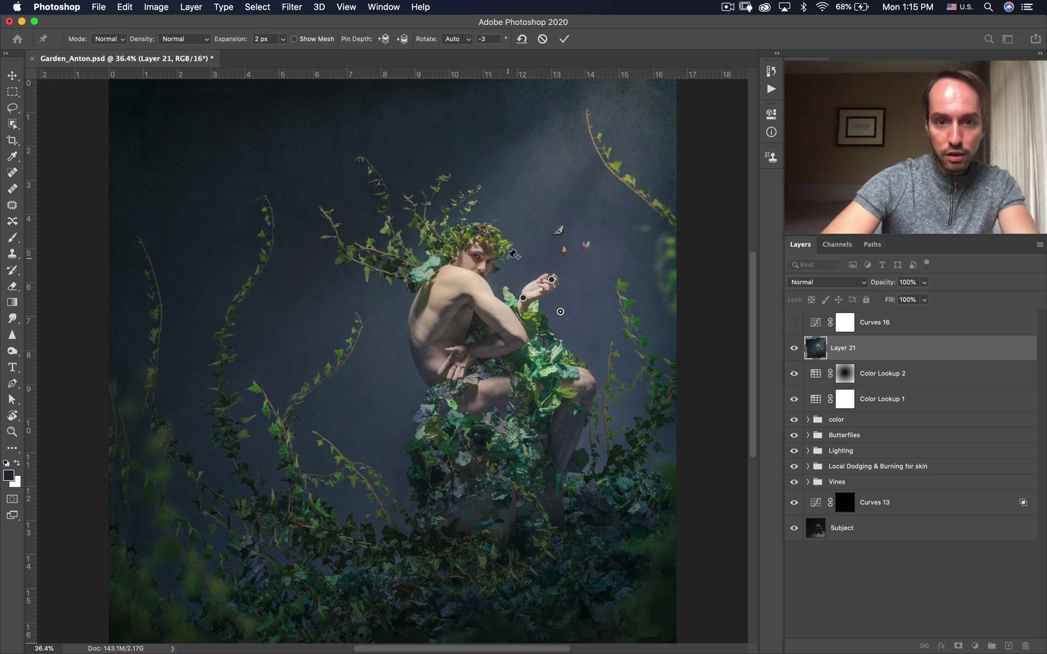
{"action": "left_click", "coordinate": [507, 258]}
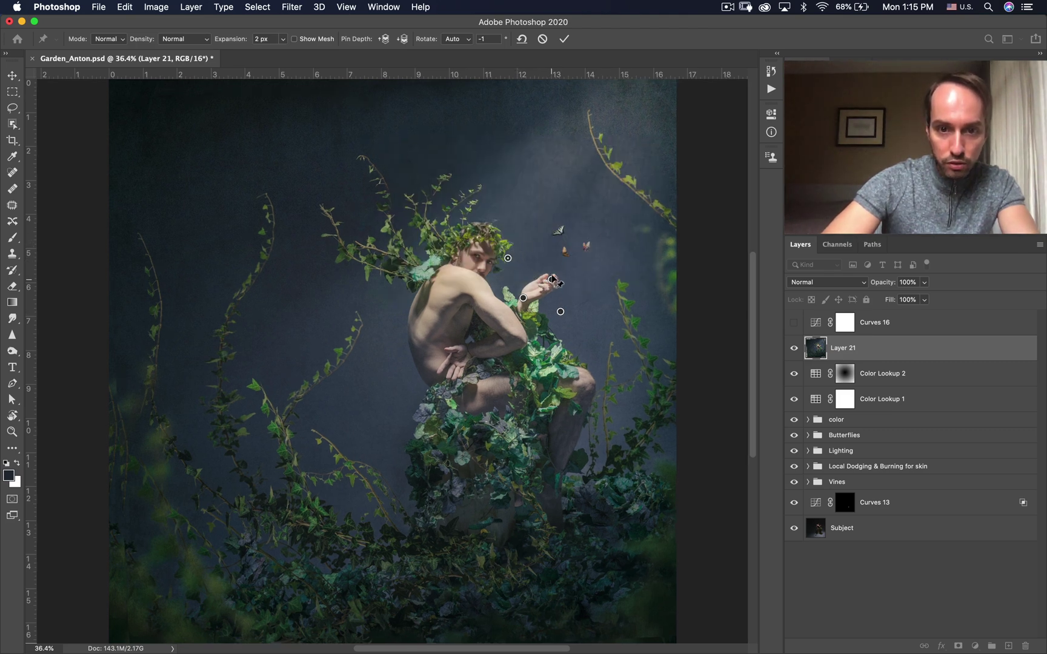
{"action": "mouse_move", "coordinate": [552, 279]}
{"action": "left_mouse_down"}
{"action": "mouse_move", "coordinate": [564, 274]}
{"action": "mouse_move", "coordinate": [547, 281]}
{"action": "left_mouse_up"}
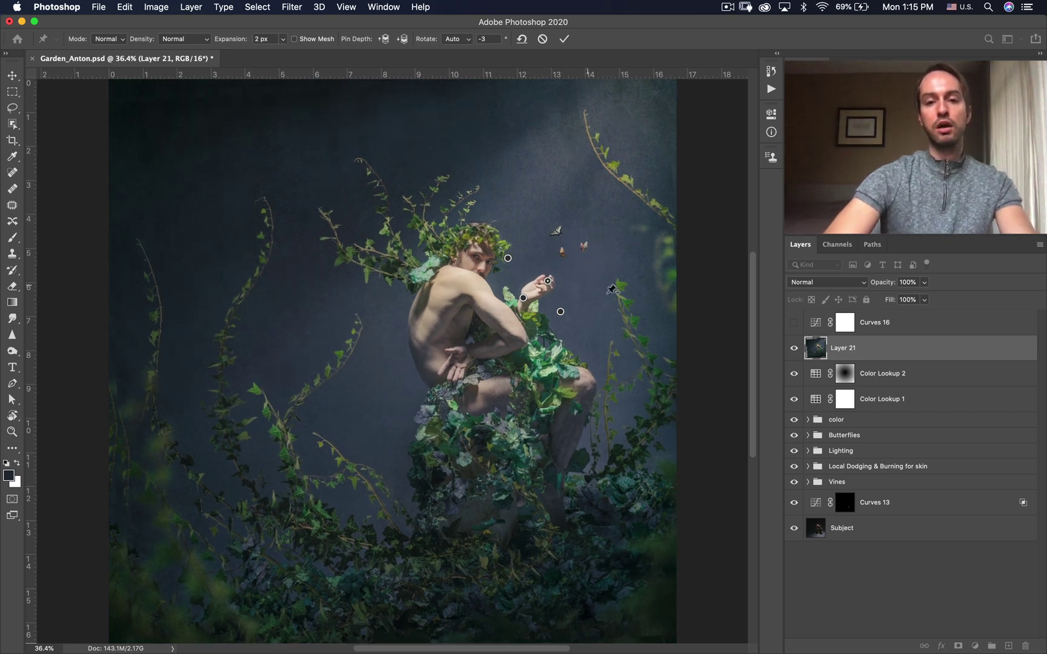
{"action": "left_click", "coordinate": [543, 39]}
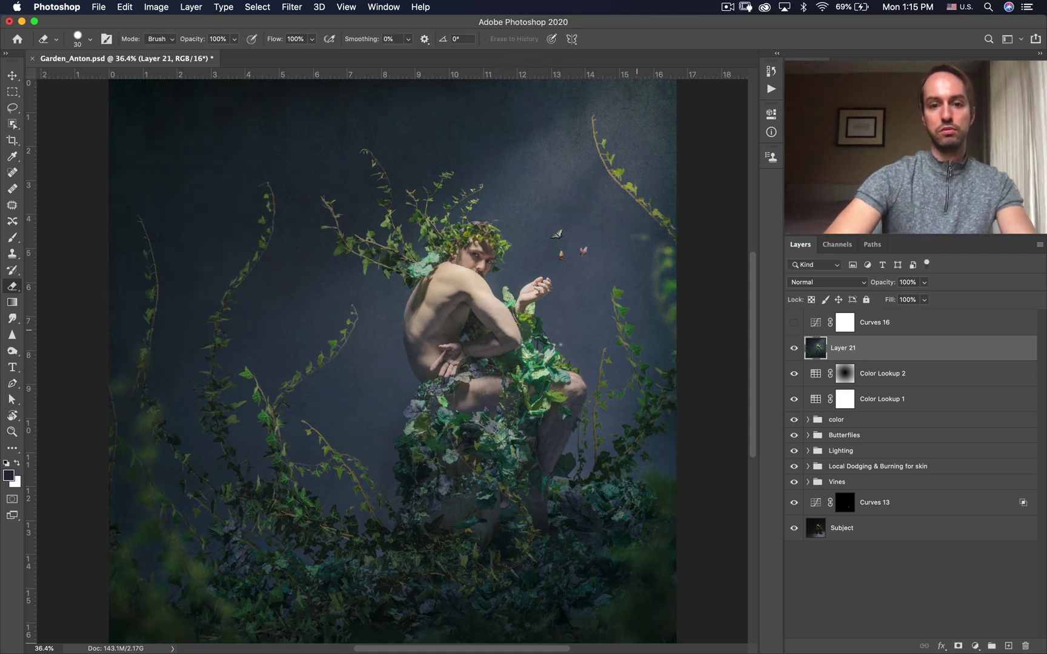